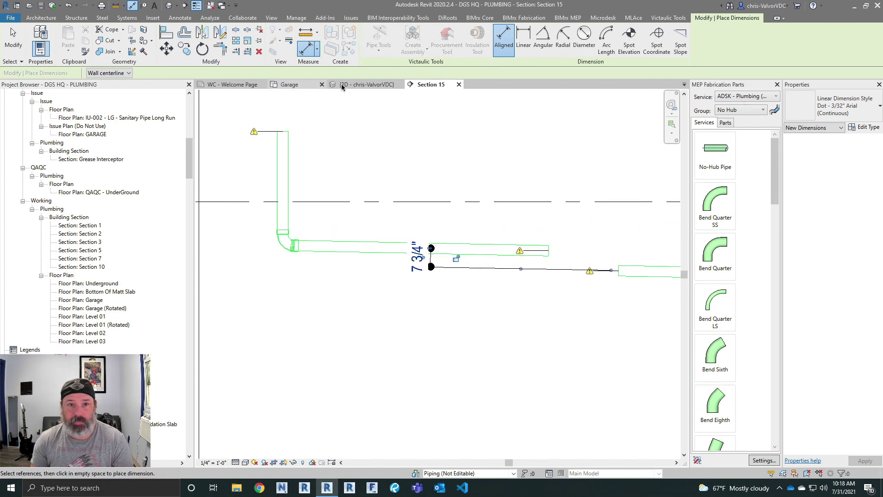
# Step: Open the 3D view and orient it to the top, rotated so the two pipe runs lie horizontally
pyautogui.click(289, 85)
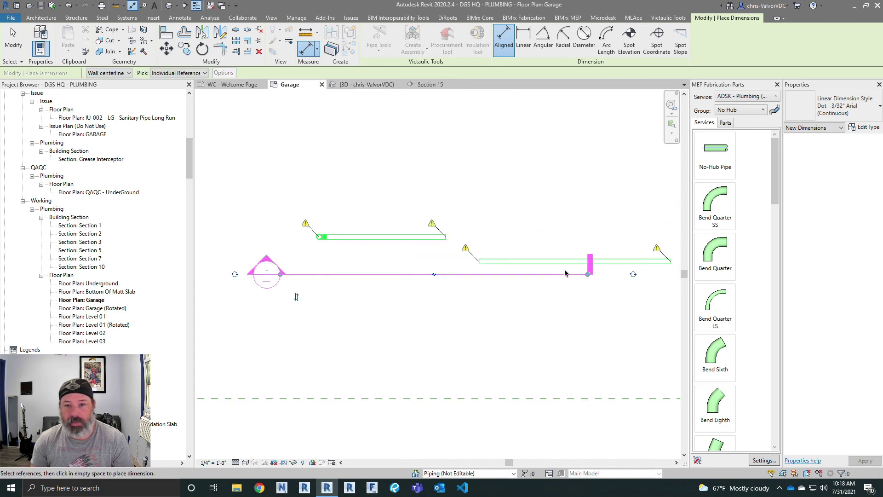
pyautogui.press('Escape')
pyautogui.press('Escape')
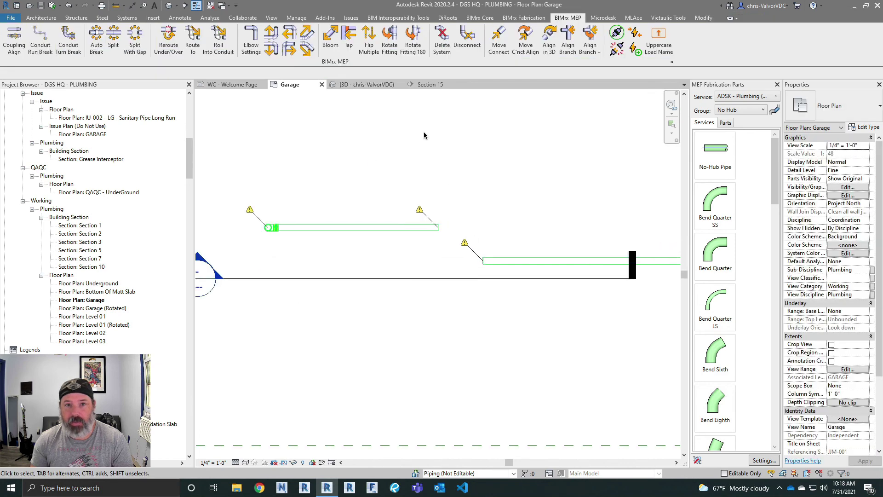
pyautogui.click(366, 85)
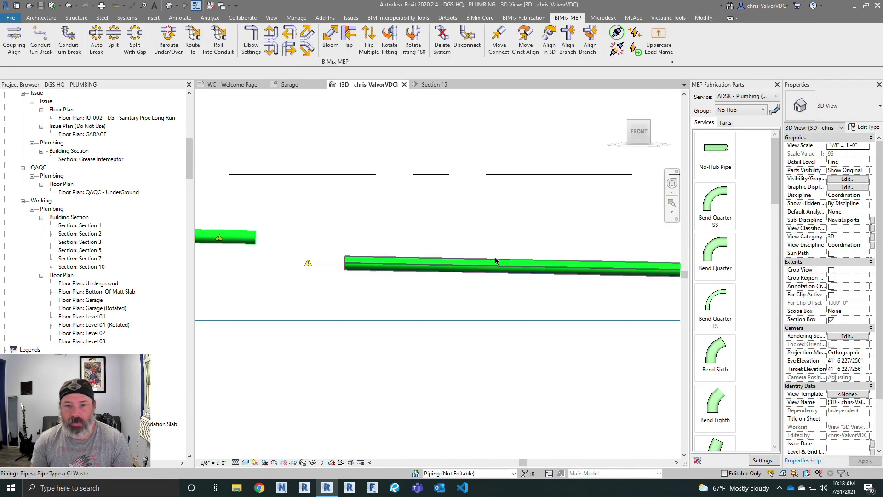
pyautogui.click(649, 121)
pyautogui.moveTo(424, 121); pyautogui.dragTo(493, 230, button='middle')
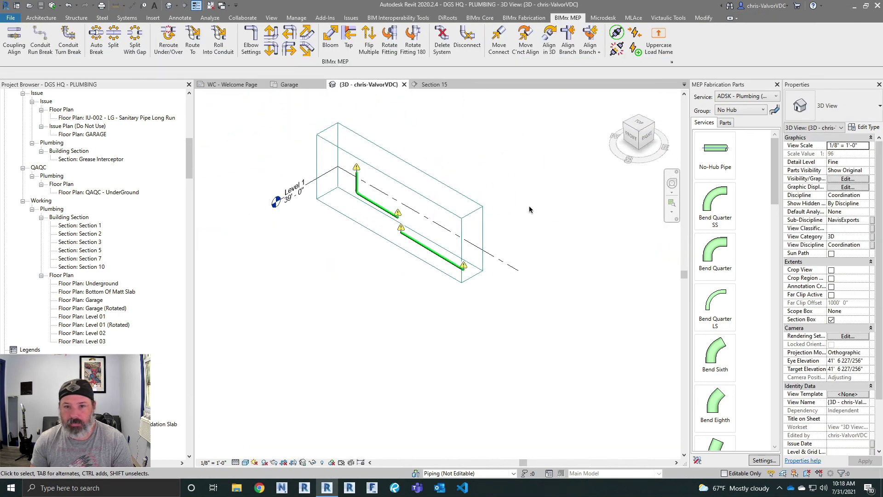
pyautogui.click(639, 126)
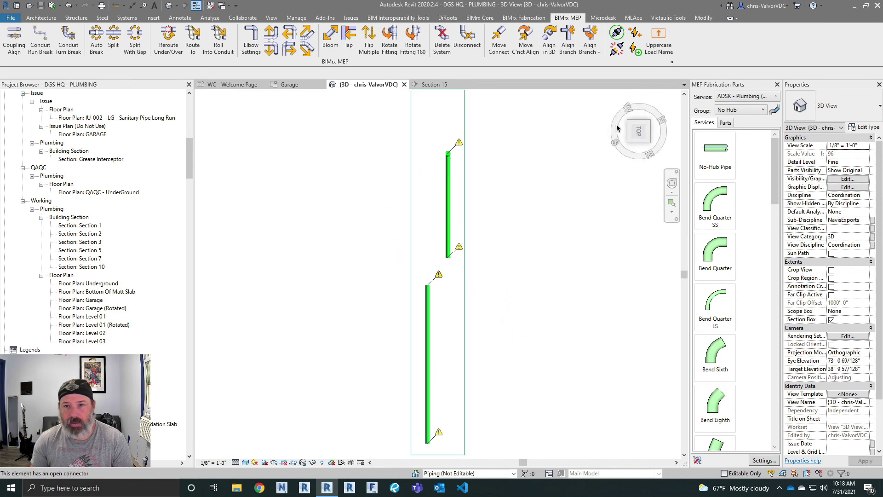
pyautogui.click(667, 99)
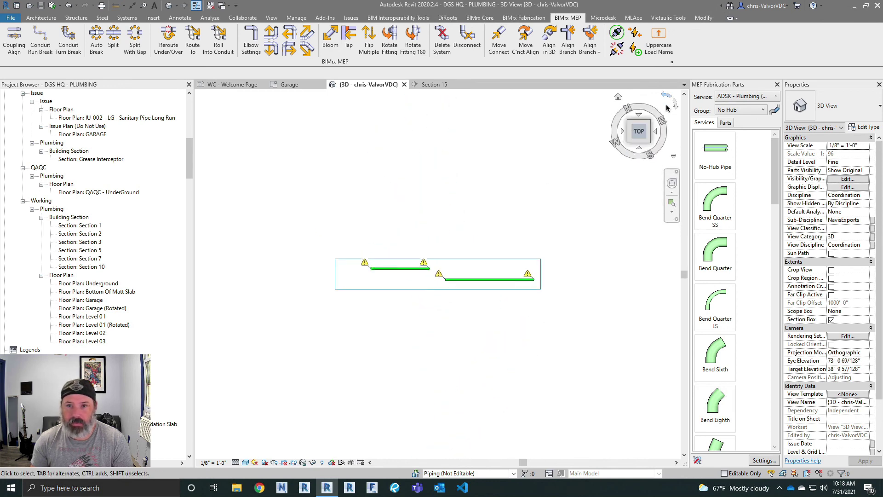
# Step: Generate routing solutions between the two disconnected, offset CI Waste pipes
pyautogui.scroll(5, 414, 281)
pyautogui.scroll(2, 462, 274)
pyautogui.moveTo(584, 309); pyautogui.dragTo(414, 208)
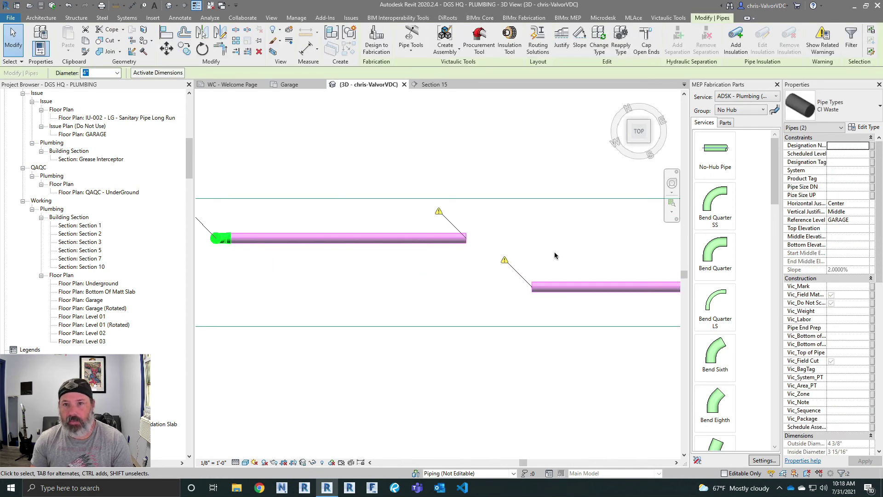
pyautogui.click(538, 41)
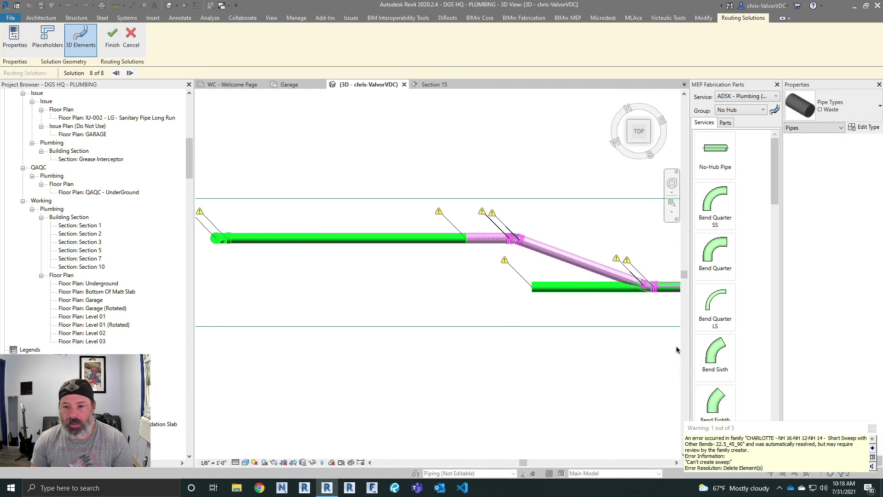
# Step: Examine the bends and couplings at both ends of the diagonal pipe in routing solution 8 of 8
pyautogui.moveTo(678, 348); pyautogui.dragTo(585, 356, button='middle')
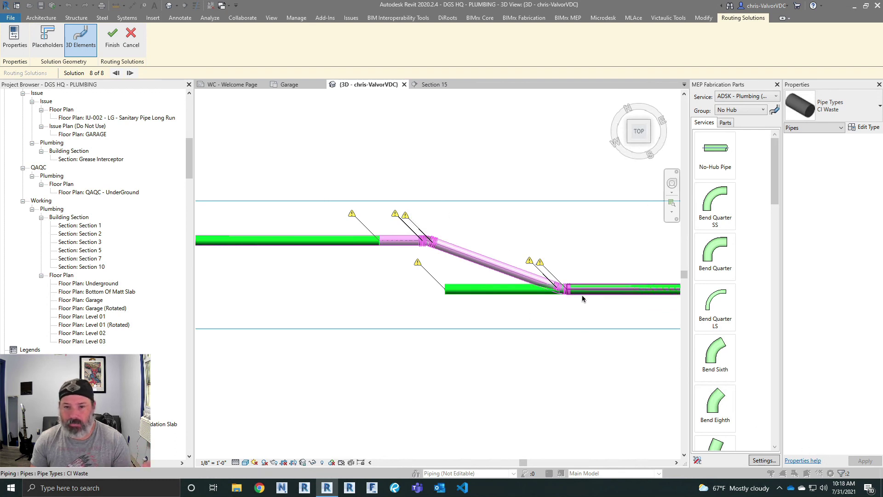
pyautogui.scroll(2, 582, 296)
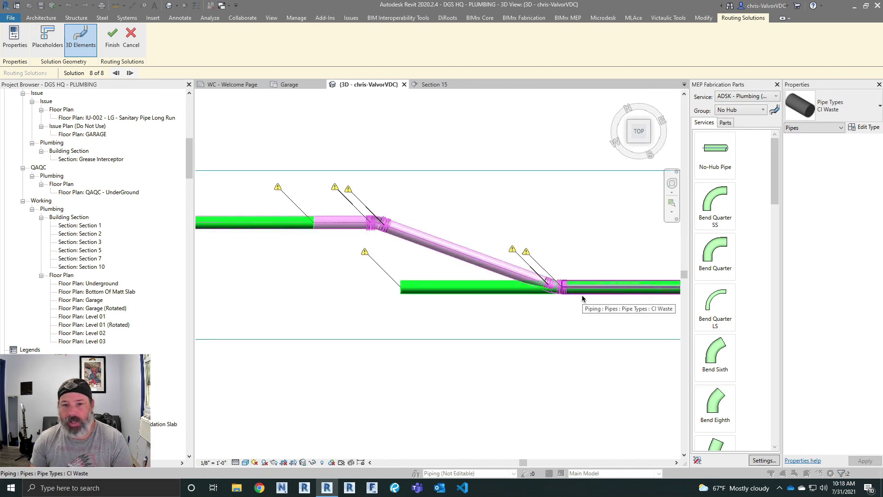
pyautogui.scroll(4, 566, 283)
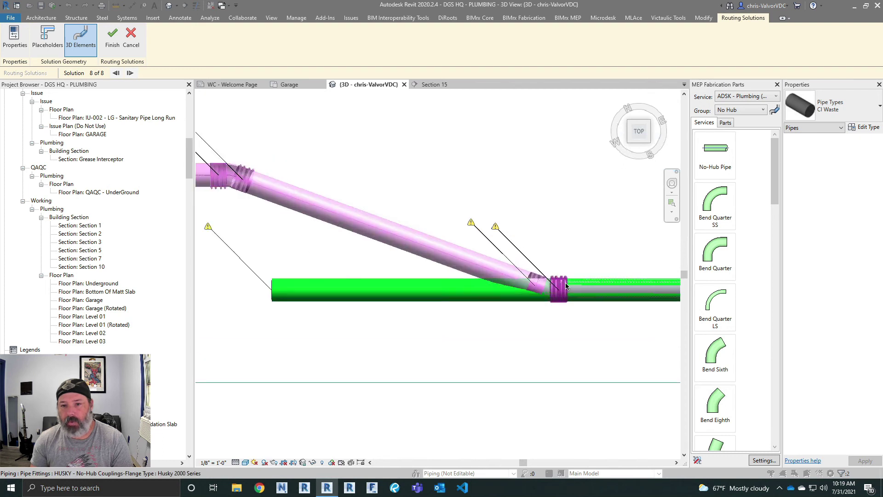
pyautogui.scroll(-1, 566, 283)
pyautogui.scroll(3, 282, 191)
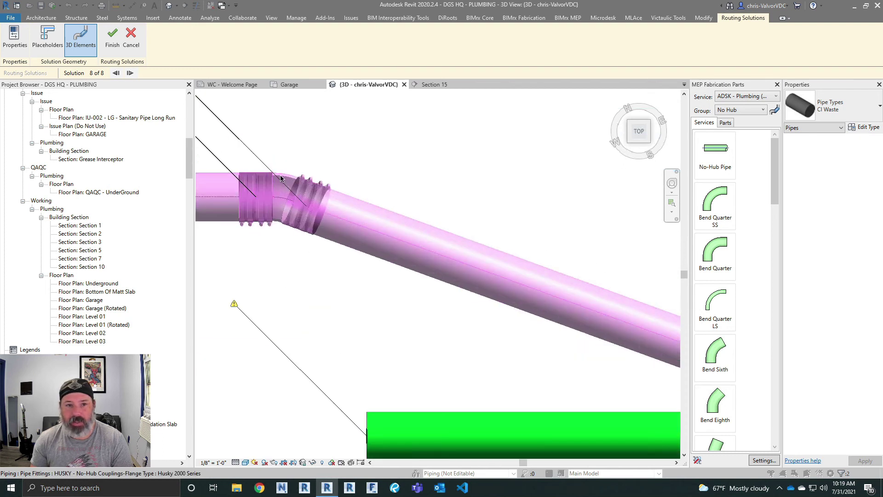
pyautogui.scroll(-3, 281, 214)
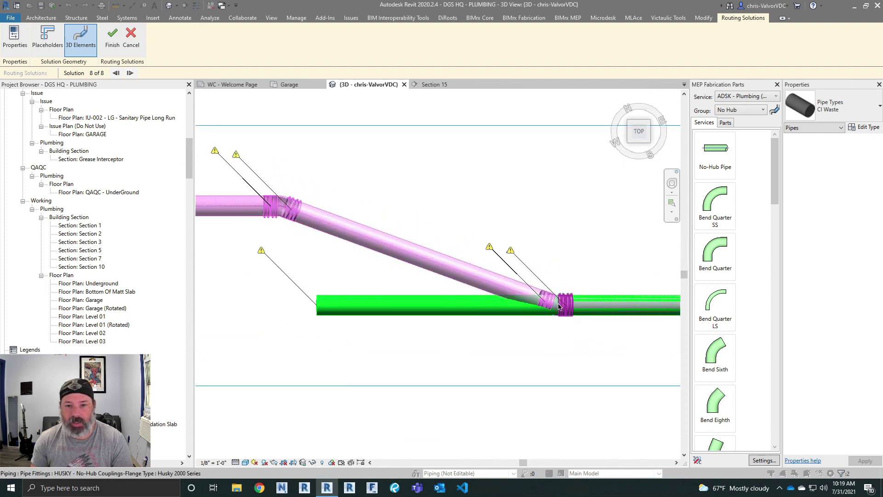
pyautogui.scroll(3, 558, 307)
pyautogui.scroll(-1, 558, 305)
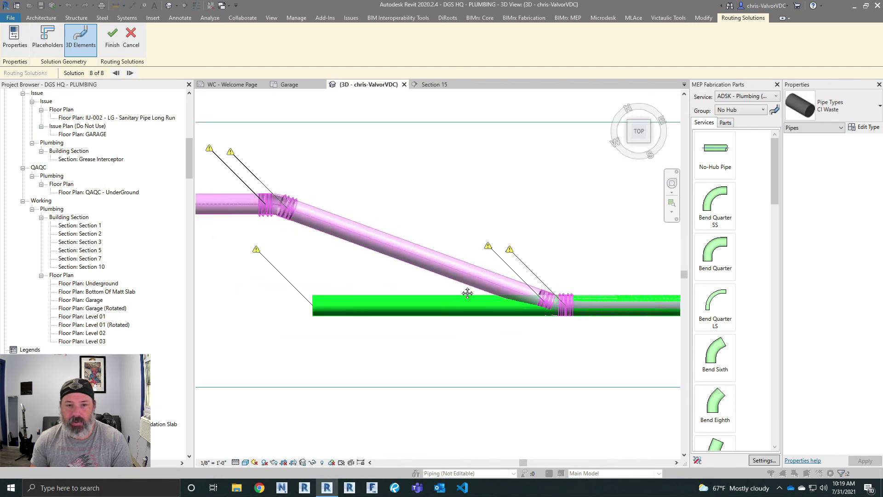
pyautogui.moveTo(437, 318); pyautogui.dragTo(460, 288, button='middle')
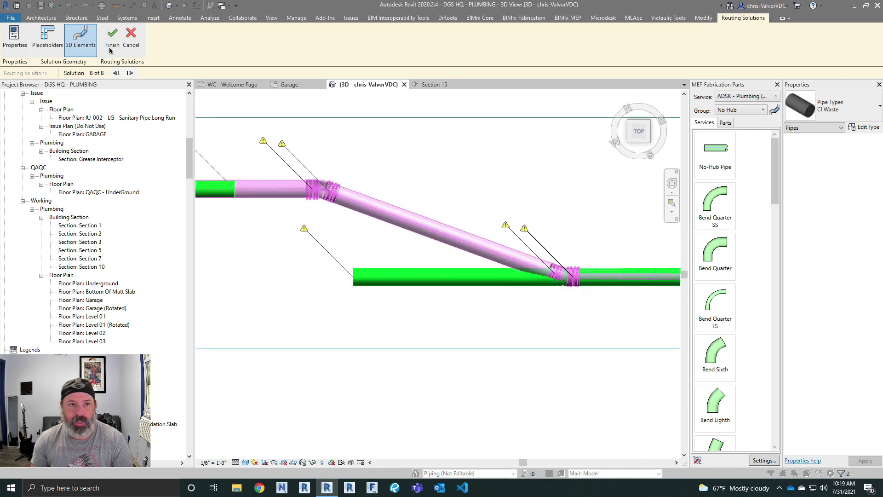
# Step: Compare the bends and couplings of routing solution 1 with those of solution 8
pyautogui.click(130, 74)
pyautogui.scroll(3, 373, 203)
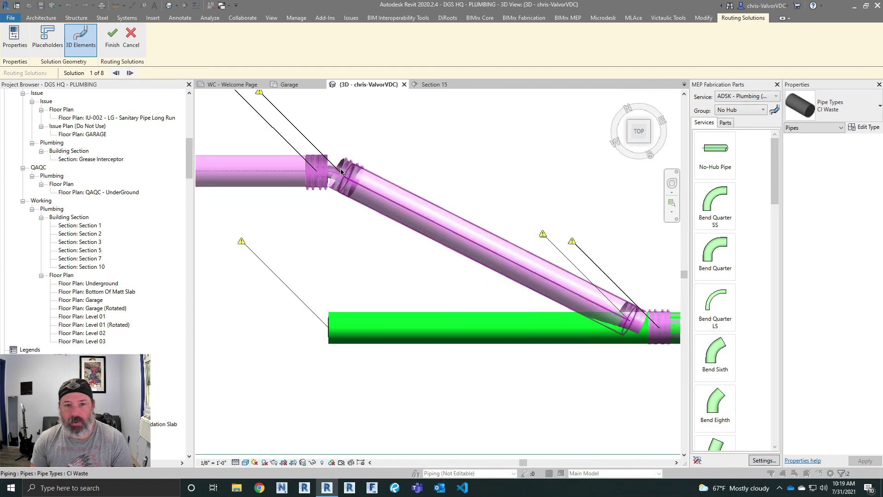
pyautogui.scroll(4, 331, 168)
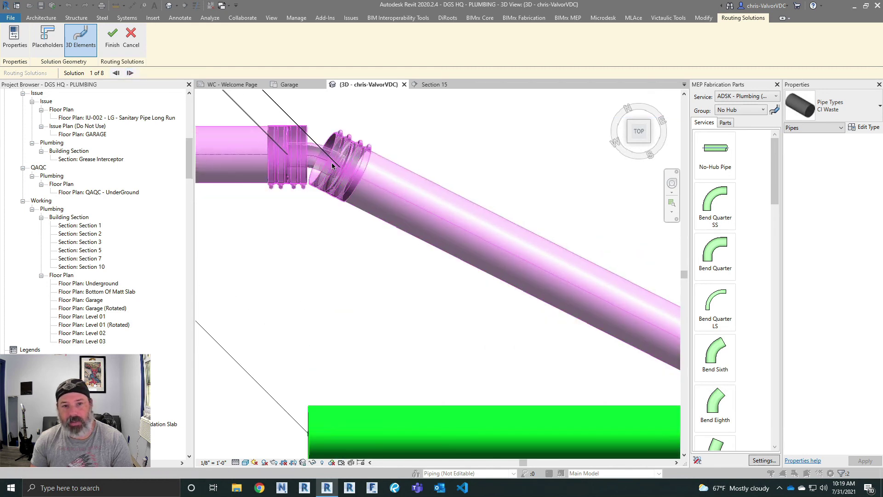
pyautogui.scroll(-5, 329, 175)
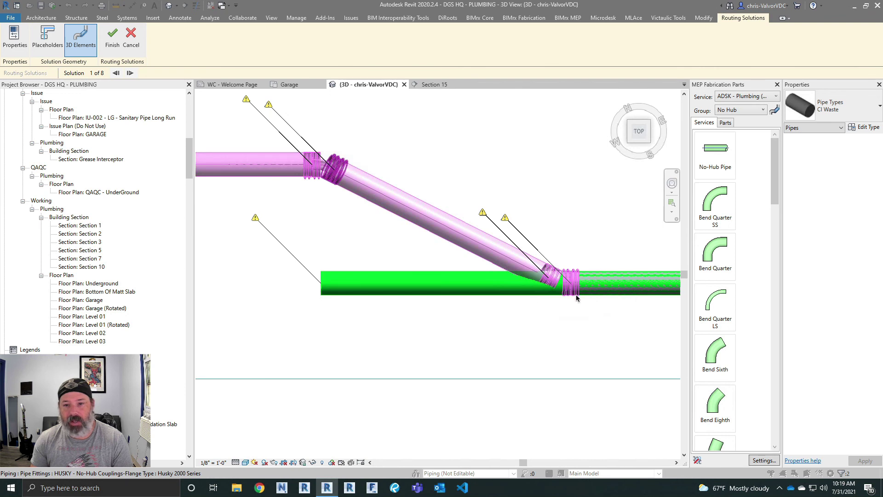
pyautogui.scroll(5, 561, 290)
pyautogui.click(116, 73)
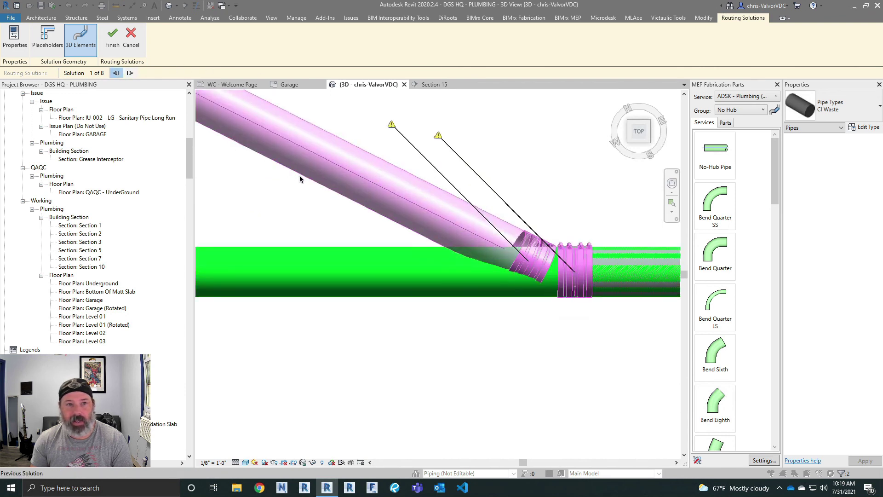
pyautogui.scroll(-1, 420, 244)
pyautogui.moveTo(271, 150); pyautogui.dragTo(591, 259, button='middle')
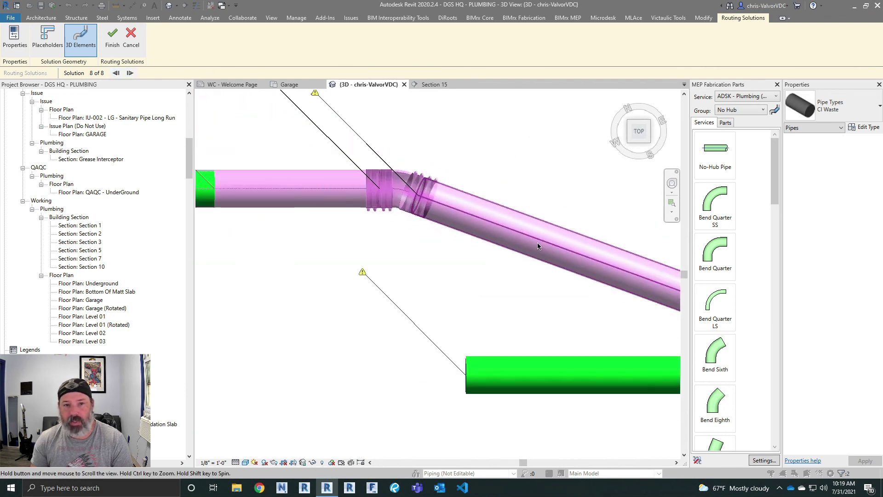
# Step: Preview routing solutions 1, 2 and 3, checking how each one links the two offset pipes
pyautogui.click(130, 72)
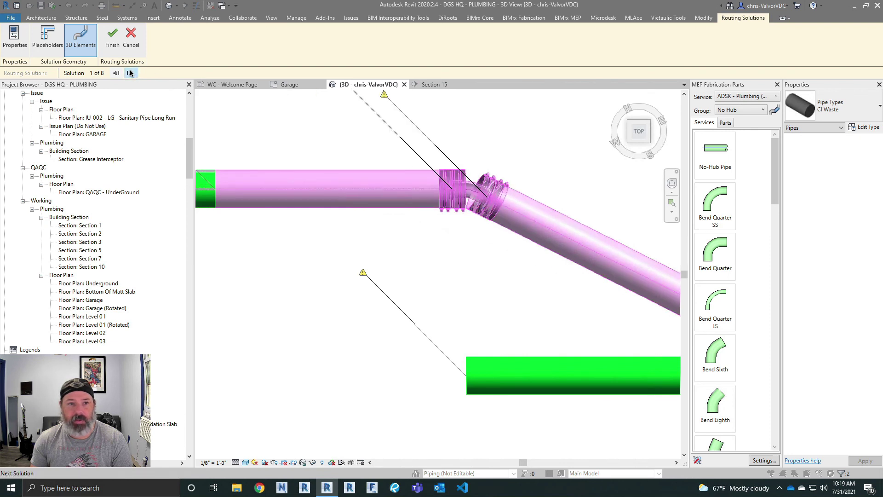
pyautogui.click(130, 73)
pyautogui.scroll(-2, 342, 265)
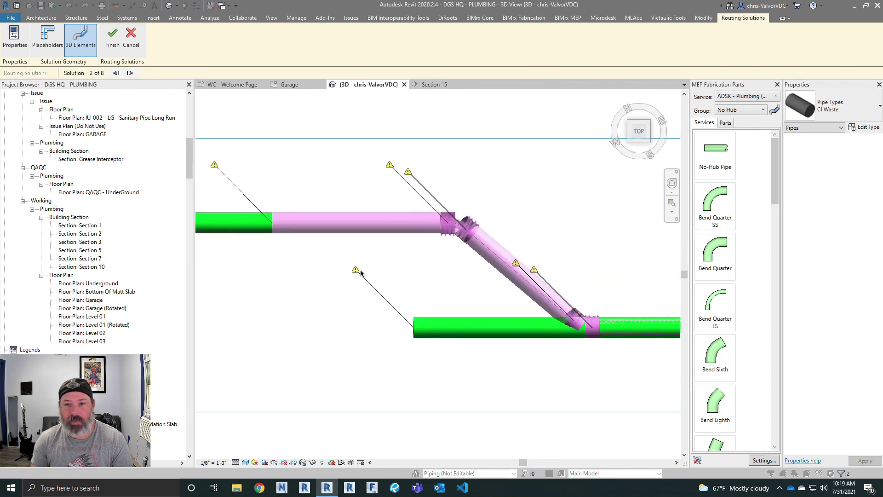
pyautogui.moveTo(393, 272); pyautogui.dragTo(359, 265, button='middle')
pyautogui.click(131, 72)
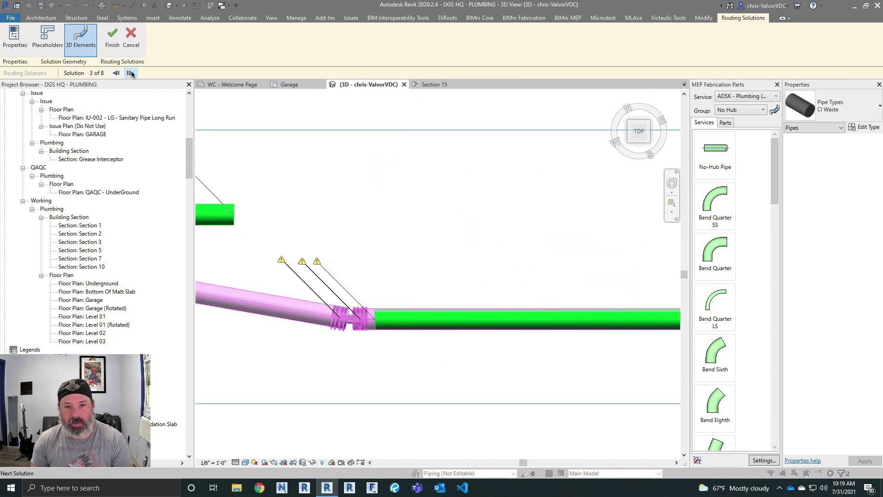
pyautogui.moveTo(414, 216); pyautogui.dragTo(589, 196, button='middle')
pyautogui.scroll(-1, 587, 196)
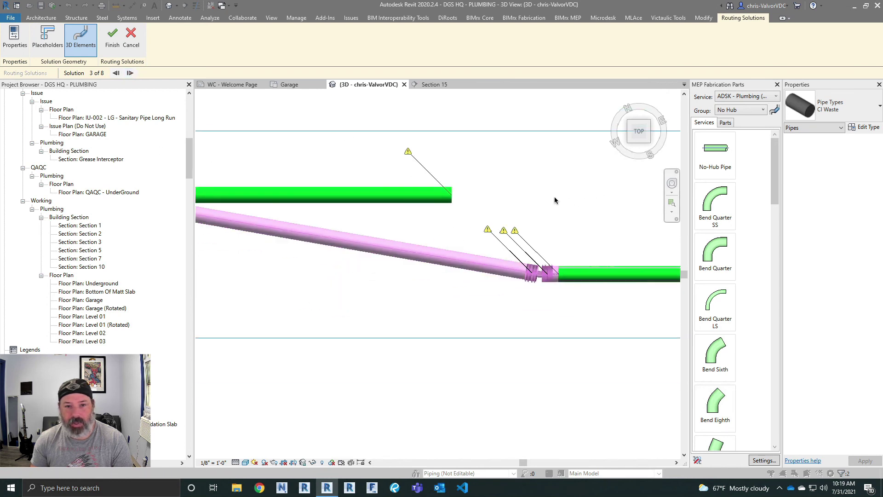
pyautogui.scroll(-2, 554, 197)
# Step: Preview routing solutions 4, 5 and 6, inspecting the bend and couplings at the upper pipe in solution 6
pyautogui.click(130, 73)
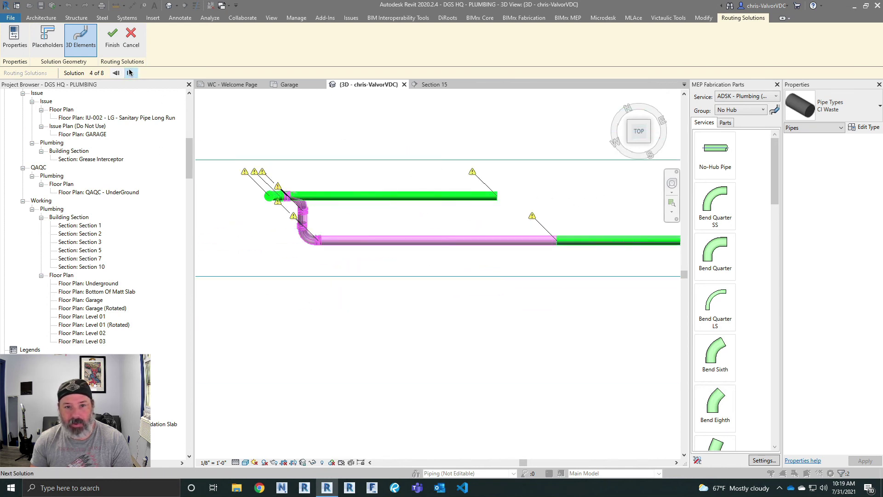
pyautogui.click(131, 72)
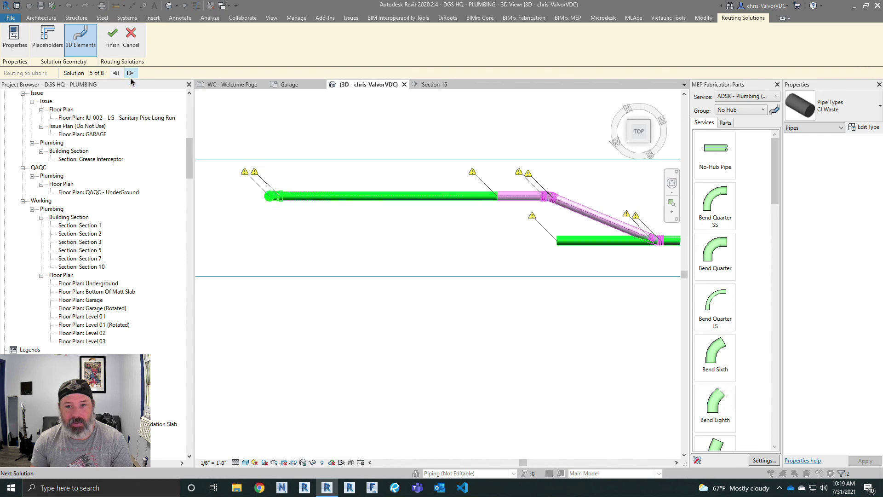
pyautogui.moveTo(558, 234); pyautogui.dragTo(519, 214, button='middle')
pyautogui.scroll(3, 519, 215)
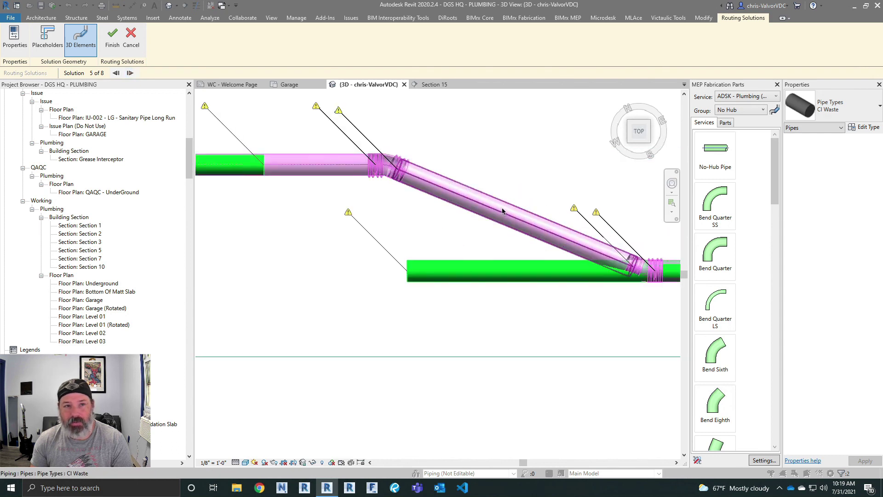
pyautogui.click(130, 73)
pyautogui.click(131, 73)
pyautogui.moveTo(495, 253); pyautogui.dragTo(401, 235, button='middle')
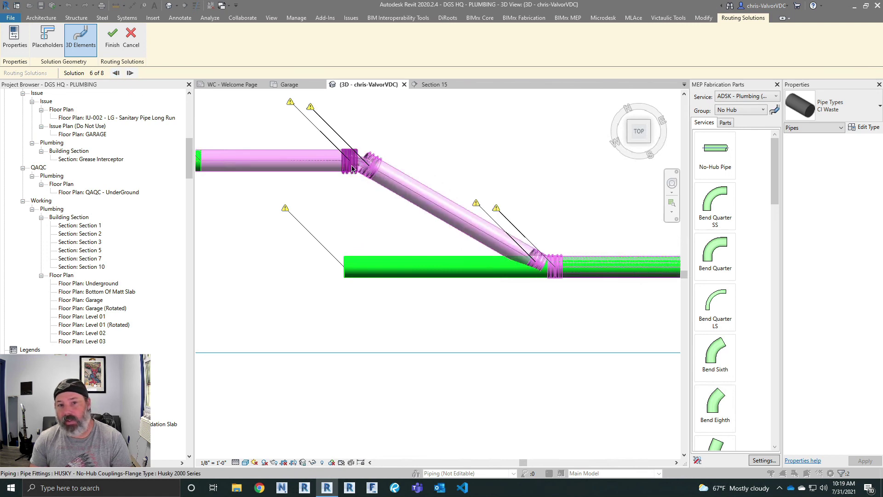
pyautogui.scroll(1, 362, 171)
pyautogui.scroll(2, 362, 171)
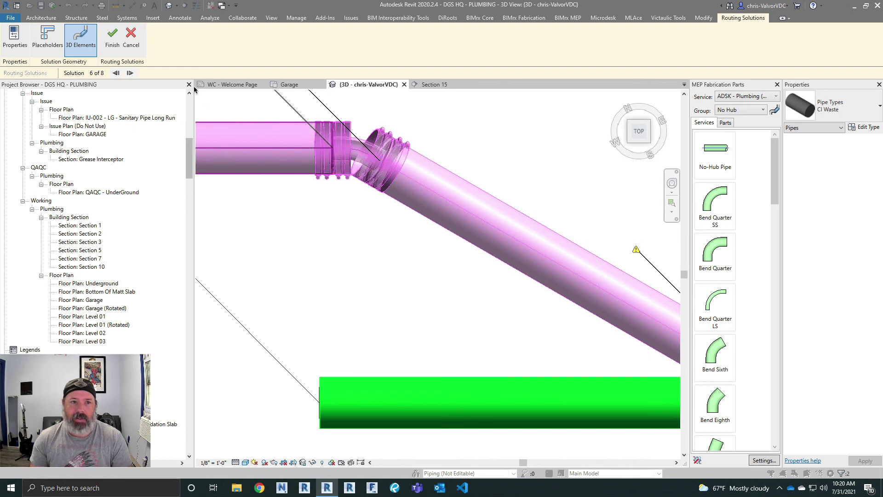
# Step: Choose routing solution 7 of 8 to connect the pipes, finish the routing and clear the selection
pyautogui.click(130, 73)
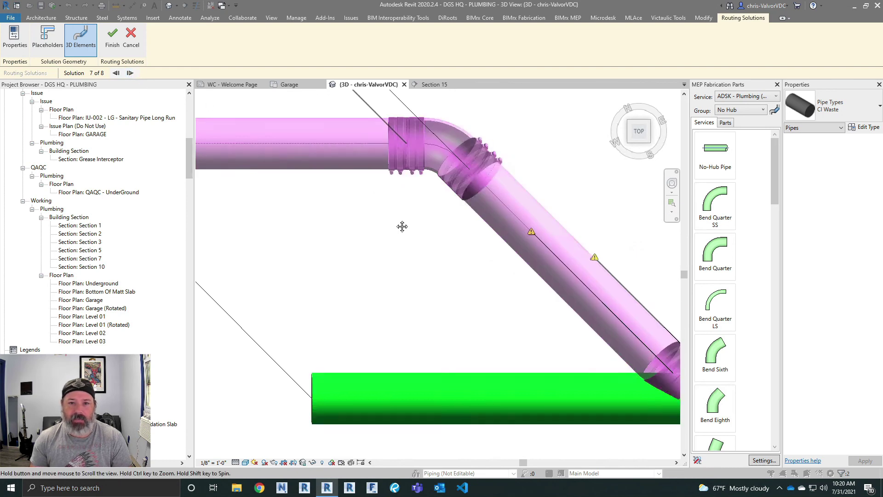
pyautogui.click(112, 39)
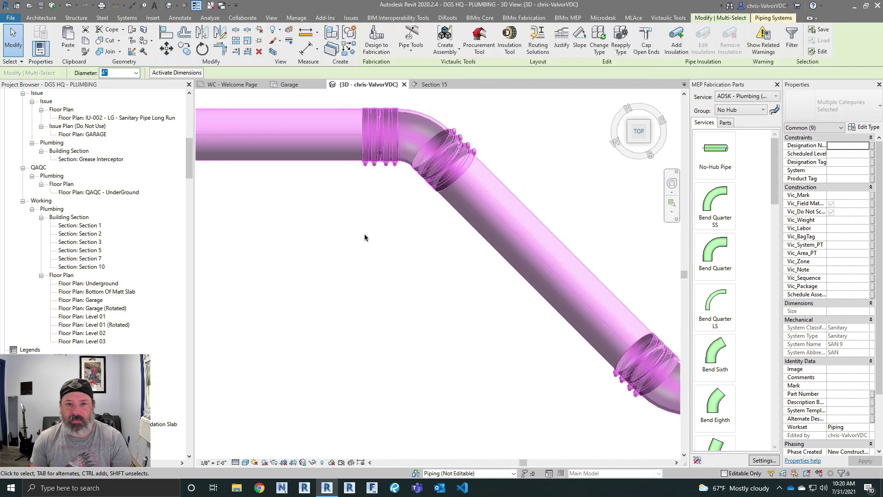
pyautogui.click(359, 251)
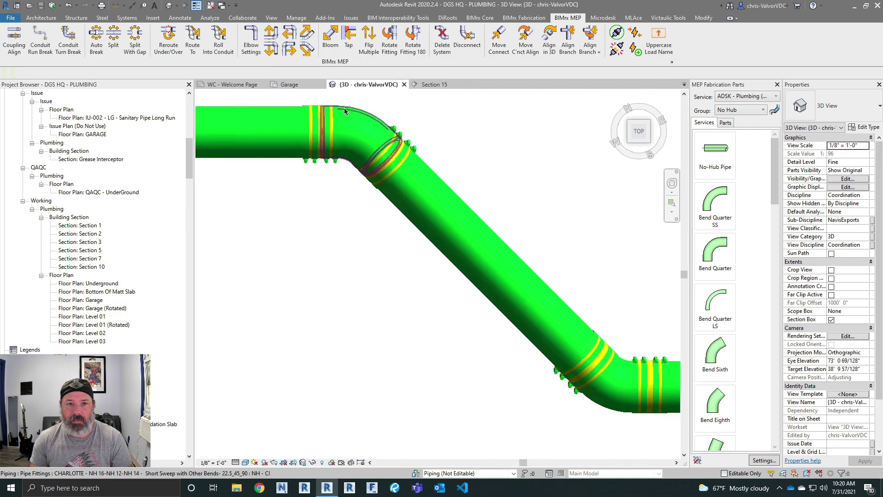
# Step: Select the upper 4" bend fitting of the offset and set the view's visual style to Wireframe
pyautogui.scroll(4, 344, 107)
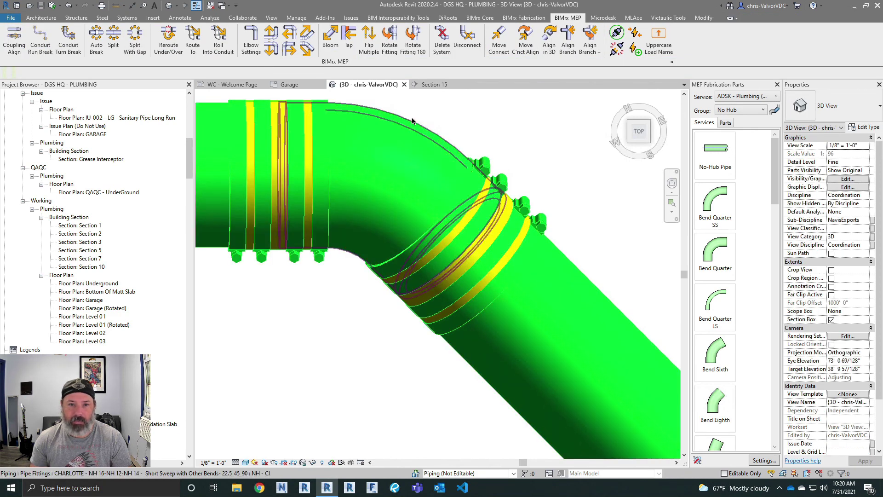
pyautogui.click(245, 462)
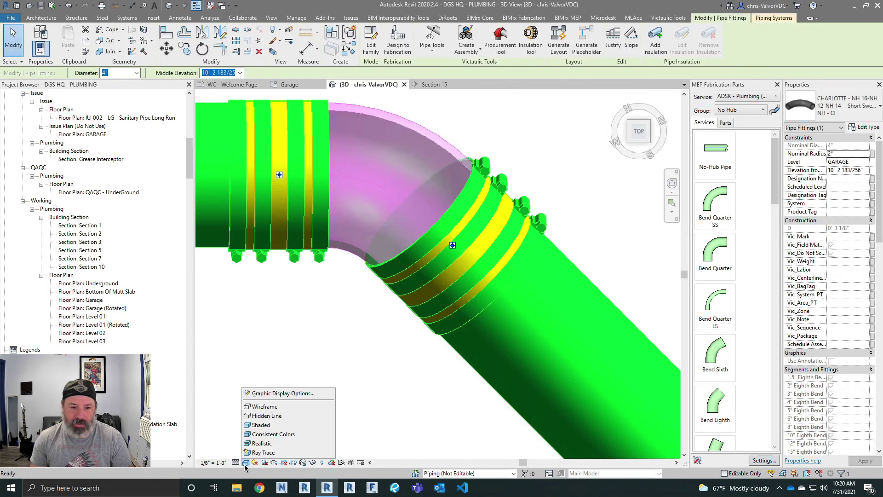
pyautogui.click(264, 407)
pyautogui.scroll(-5, 358, 303)
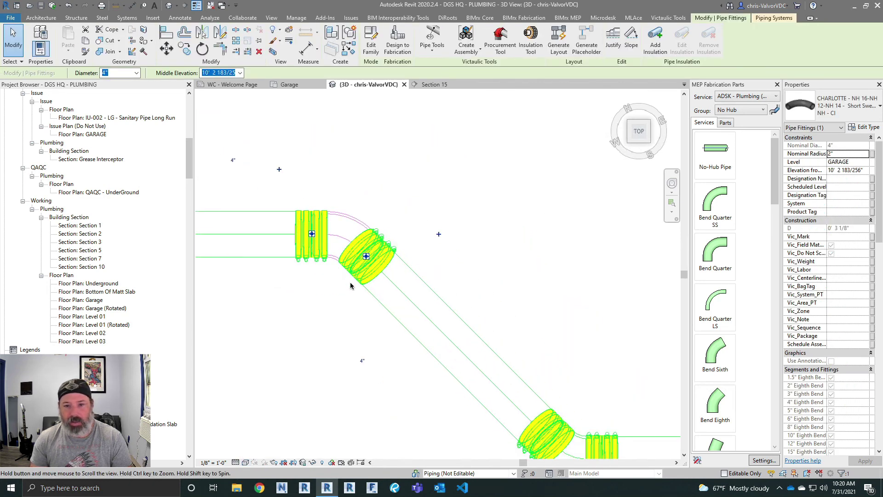
# Step: Review the selected bend's properties, including its bend options, angle and fitting dimensions, and clear the selection
pyautogui.scroll(-14, 833, 278)
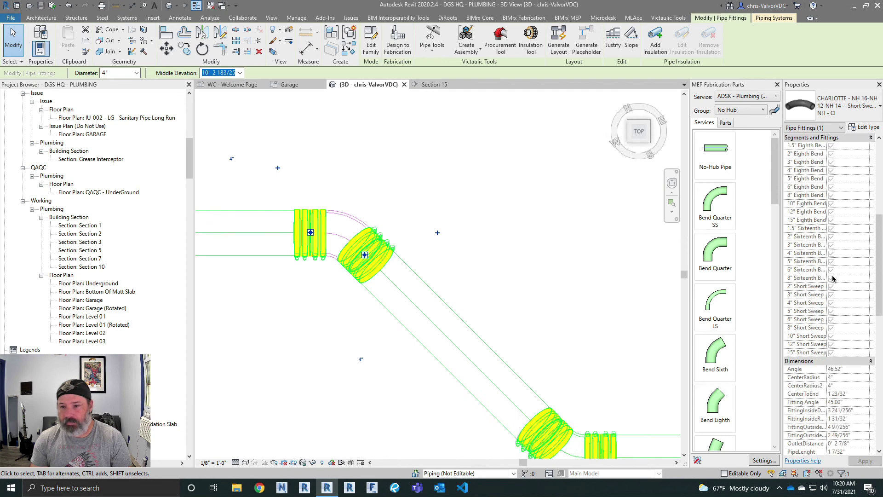
pyautogui.scroll(5, 823, 184)
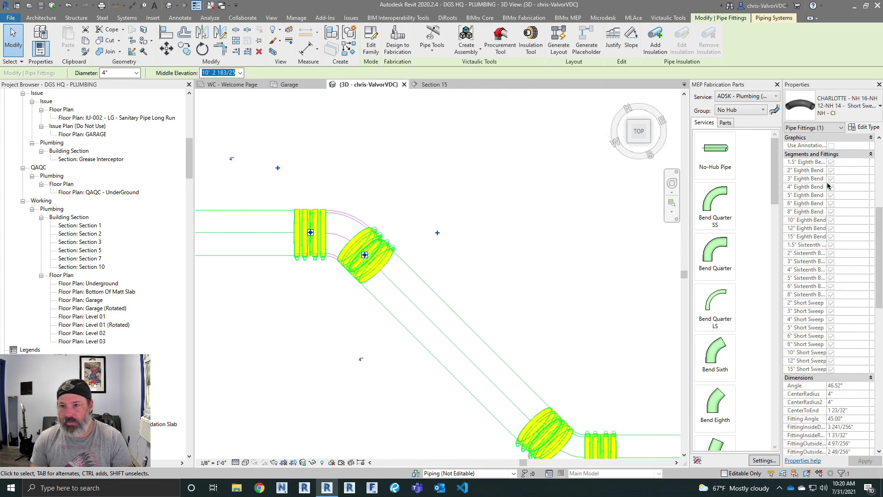
pyautogui.scroll(-5, 815, 257)
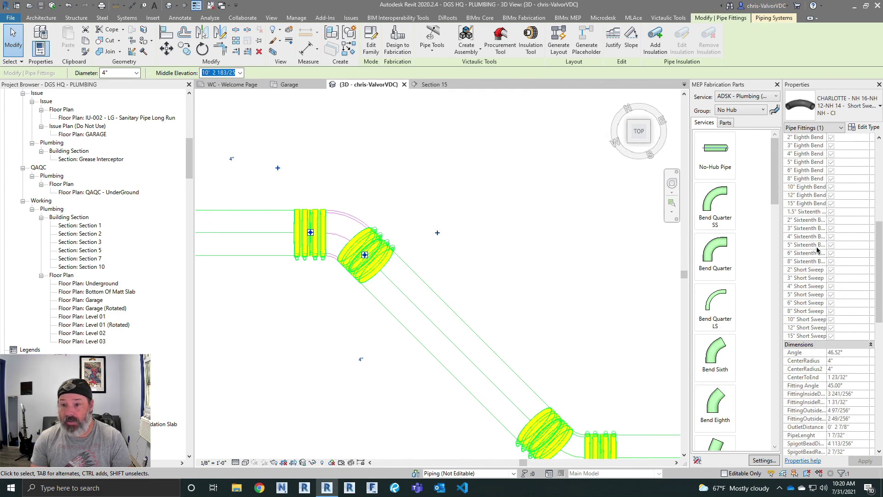
pyautogui.scroll(-1, 823, 253)
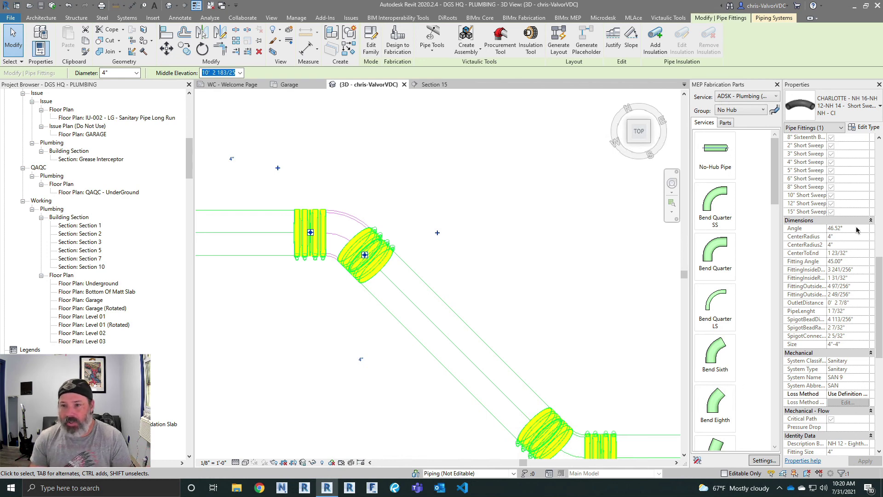
pyautogui.scroll(-5, 484, 275)
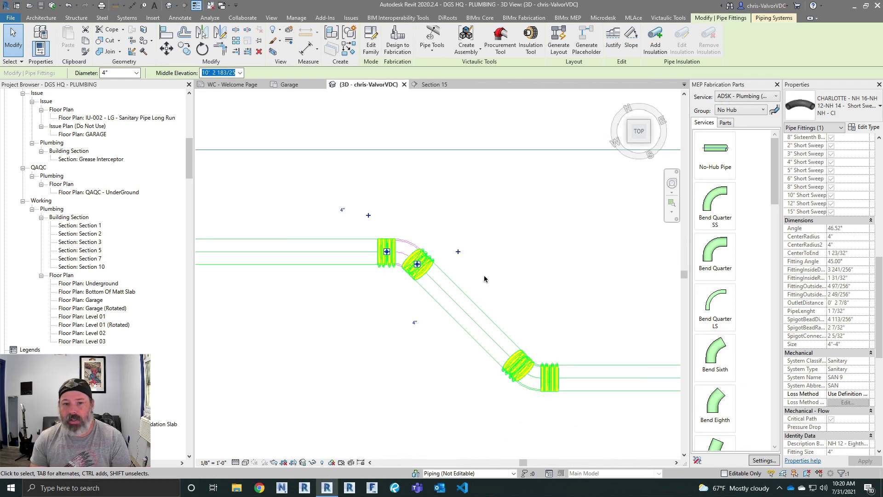
pyautogui.press('Escape')
pyautogui.moveTo(512, 280); pyautogui.dragTo(554, 285, button='middle')
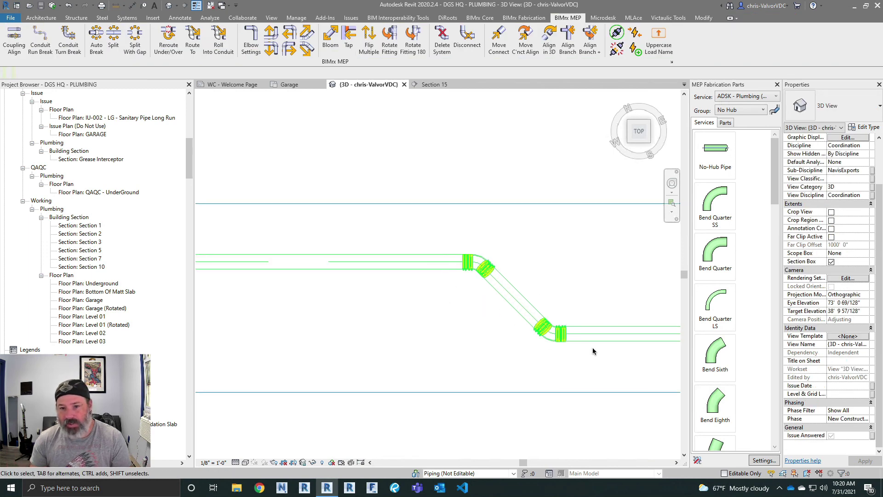
# Step: Convert the offset and its adjoining pipes to fabrication parts with the ADSK - Plumbing (DWV): Waste service
pyautogui.moveTo(674, 422); pyautogui.dragTo(328, 250)
pyautogui.click(372, 44)
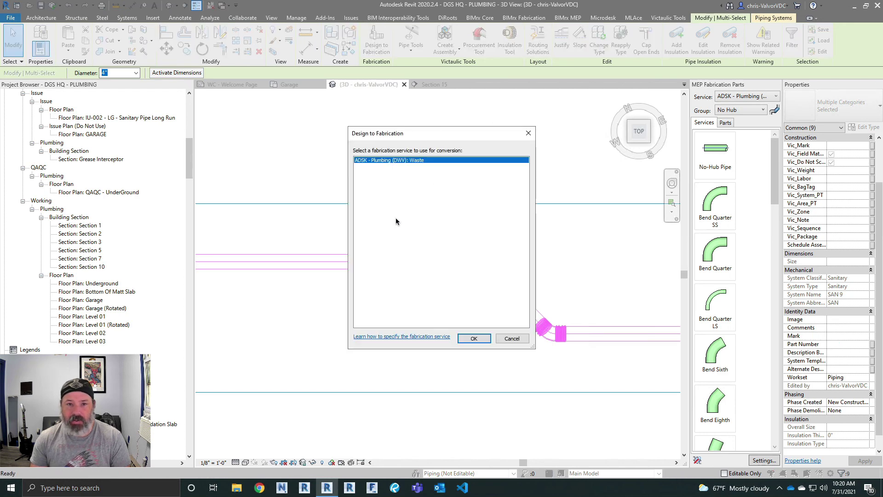
pyautogui.click(474, 339)
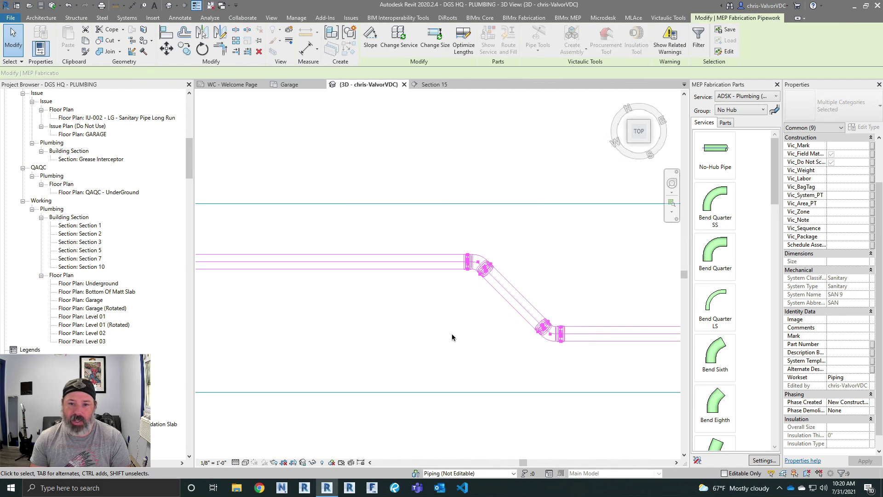
pyautogui.press('Escape')
# Step: Inspect the upper fabrication bend of the offset and undo the conversion to fabrication parts
pyautogui.scroll(5, 476, 279)
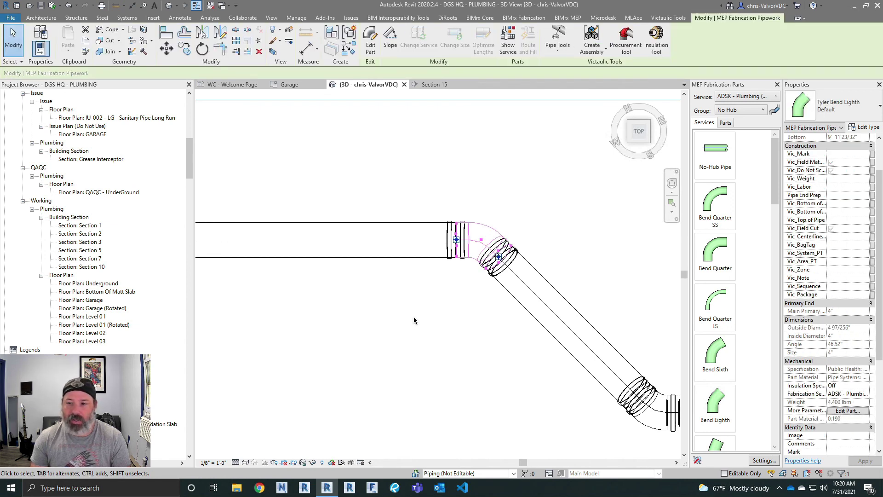
pyautogui.scroll(-3, 414, 316)
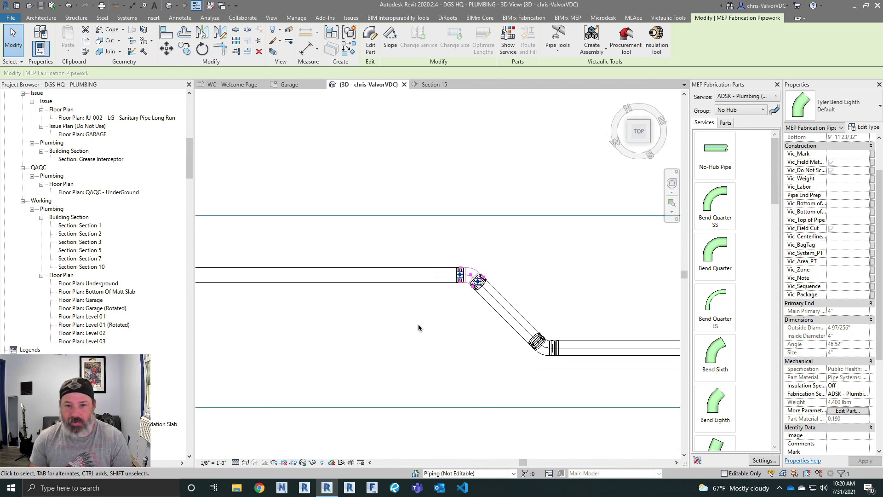
pyautogui.press('Escape')
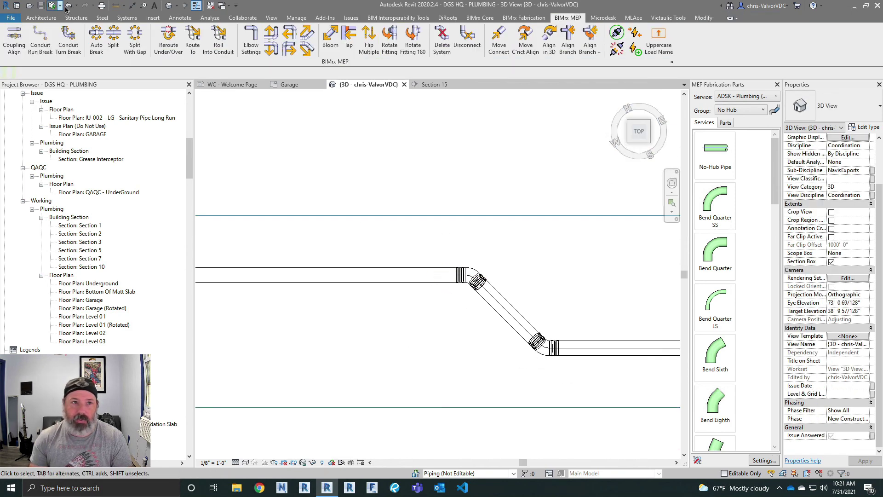
pyautogui.moveTo(523, 320); pyautogui.dragTo(441, 285, button='middle')
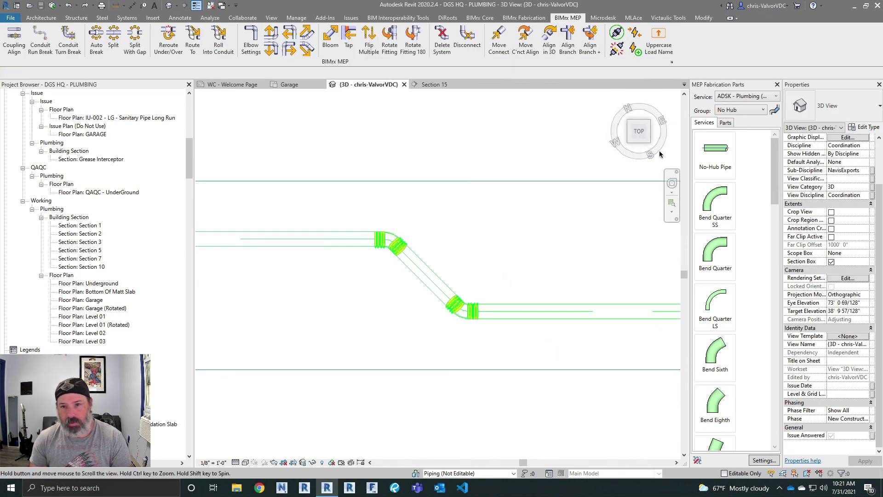
# Step: Orient the 3D view to Front and select the pipes on either side of the offset to check their slopes
pyautogui.click(649, 141)
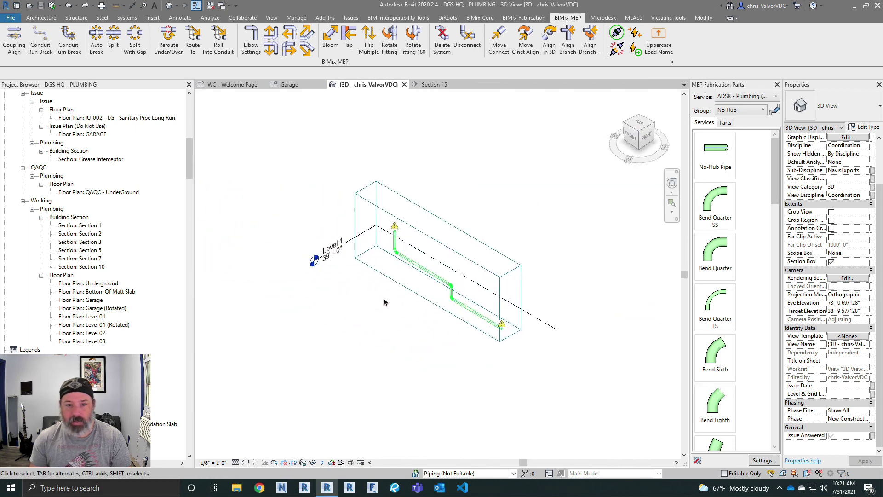
pyautogui.click(635, 138)
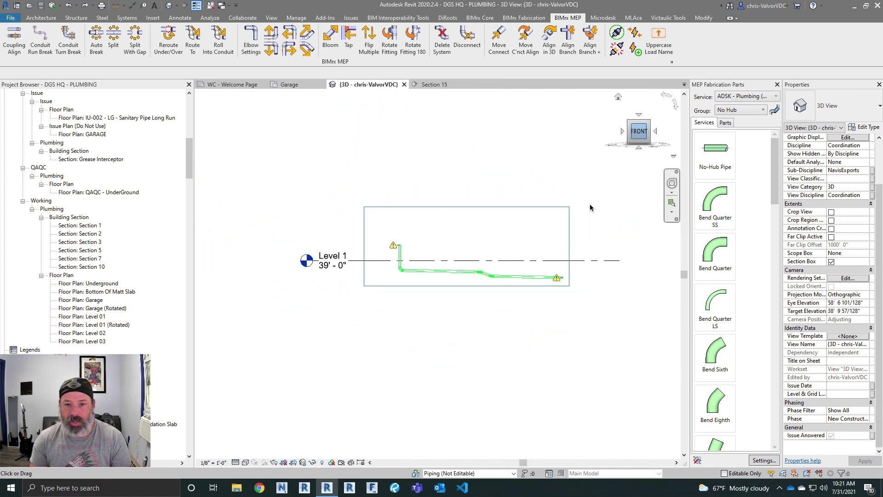
pyautogui.scroll(5, 469, 285)
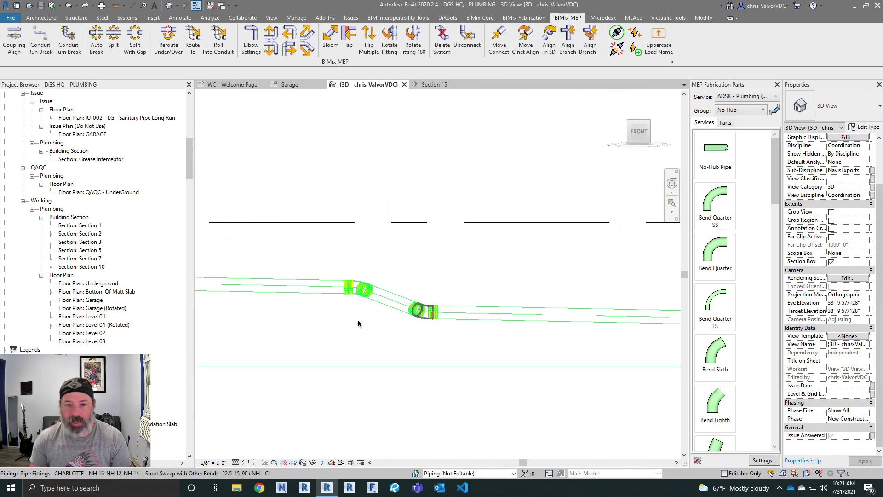
pyautogui.click(571, 308)
pyautogui.scroll(-1, 570, 309)
pyautogui.moveTo(583, 316); pyautogui.dragTo(563, 308, button='middle')
pyautogui.moveTo(271, 302); pyautogui.dragTo(455, 300, button='middle')
pyautogui.click(401, 275)
pyautogui.moveTo(626, 312); pyautogui.dragTo(492, 291, button='middle')
pyautogui.scroll(2, 535, 304)
pyautogui.press('Escape')
pyautogui.scroll(-2, 535, 300)
pyautogui.scroll(2, 496, 294)
pyautogui.scroll(-2, 498, 294)
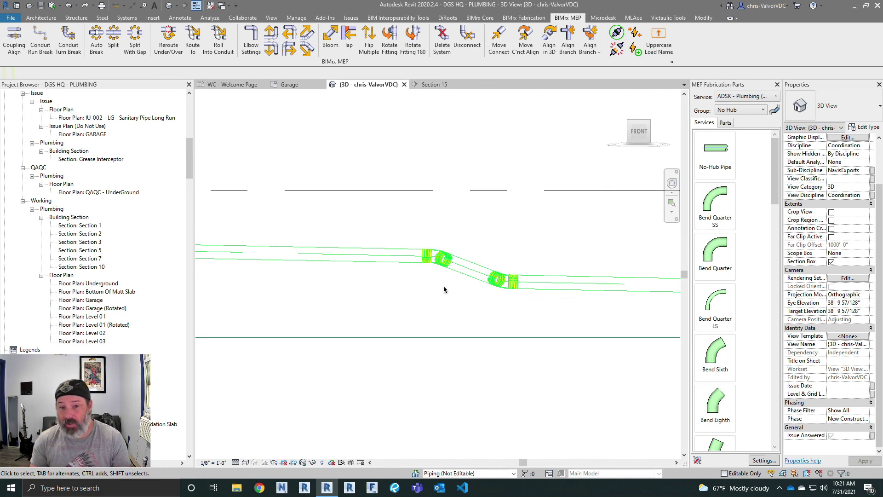
# Step: Select the complete offset, including its bends, couplings and connecting pipe, and show it in Section 15
pyautogui.moveTo(372, 218); pyautogui.dragTo(594, 331)
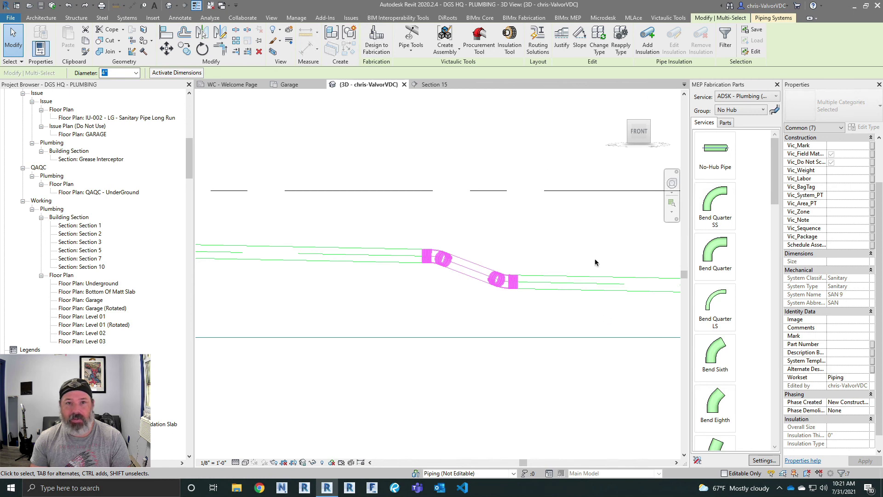
pyautogui.click(431, 85)
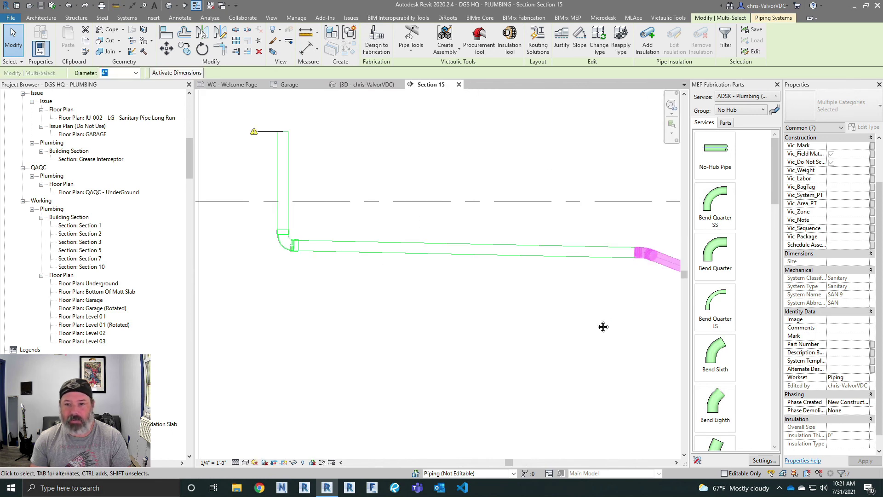
pyautogui.moveTo(618, 330); pyautogui.dragTo(372, 316, button='middle')
pyautogui.scroll(4, 391, 265)
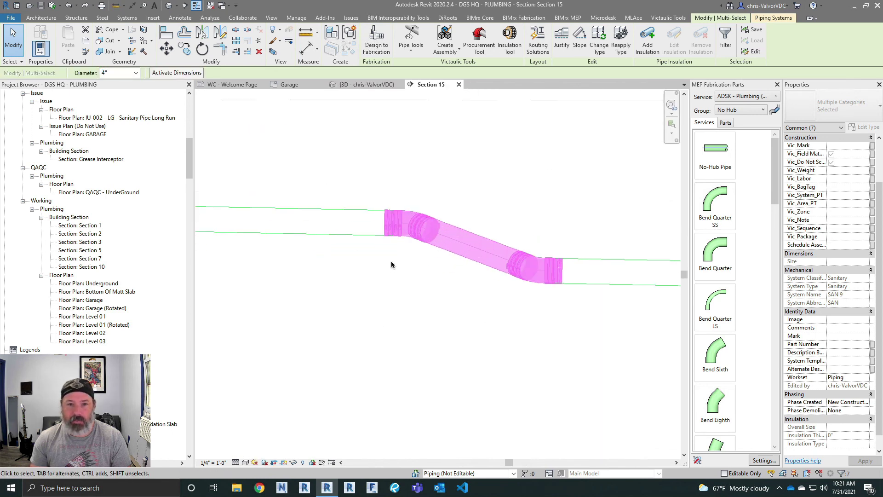
# Step: Set the visual style of Section 15 to Wireframe, keeping the offset selected
pyautogui.click(245, 462)
pyautogui.click(267, 408)
pyautogui.scroll(-4, 489, 326)
pyautogui.scroll(-1, 506, 328)
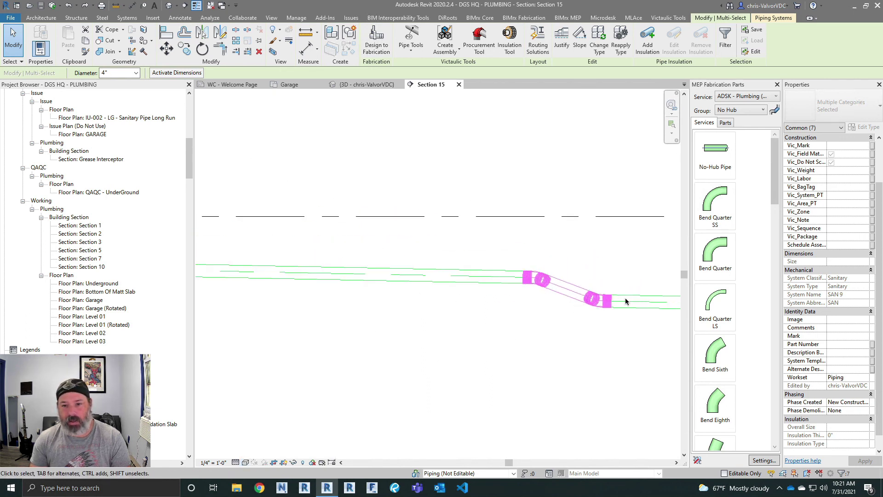
pyautogui.moveTo(628, 314); pyautogui.dragTo(609, 311, button='middle')
pyautogui.moveTo(431, 301); pyautogui.dragTo(402, 301, button='middle')
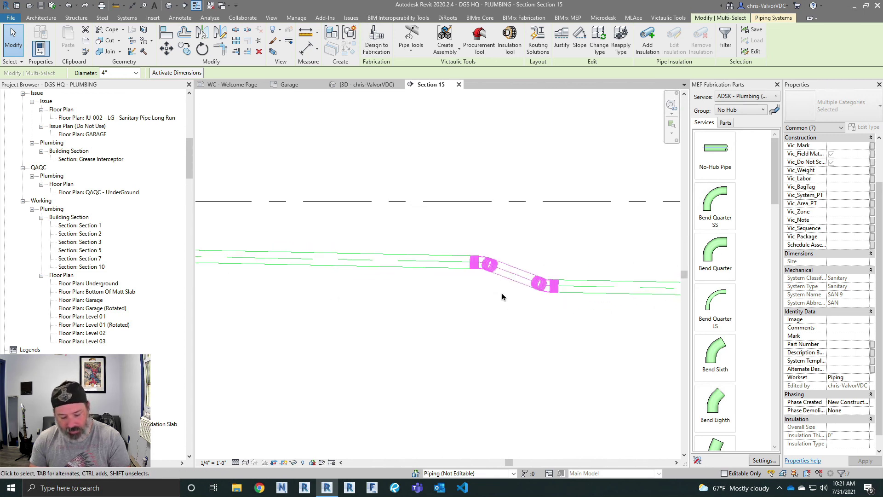
# Step: Move the selected offset 4' along the upper pipe's centerline toward the vertical riser
pyautogui.press('m')
pyautogui.press('v')
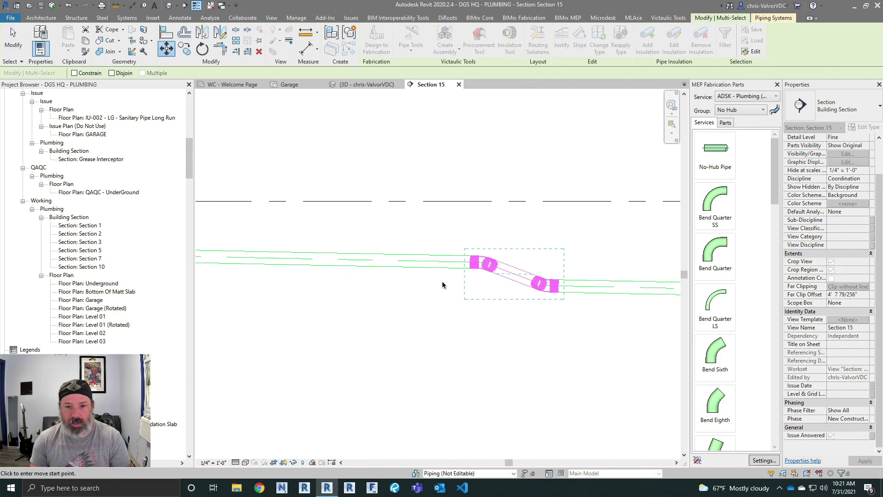
pyautogui.scroll(3, 414, 259)
pyautogui.click(483, 261)
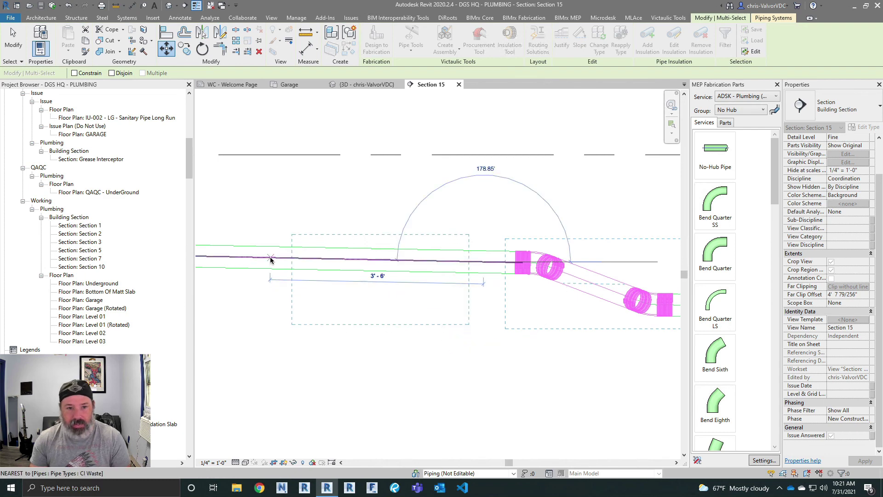
pyautogui.write('4')
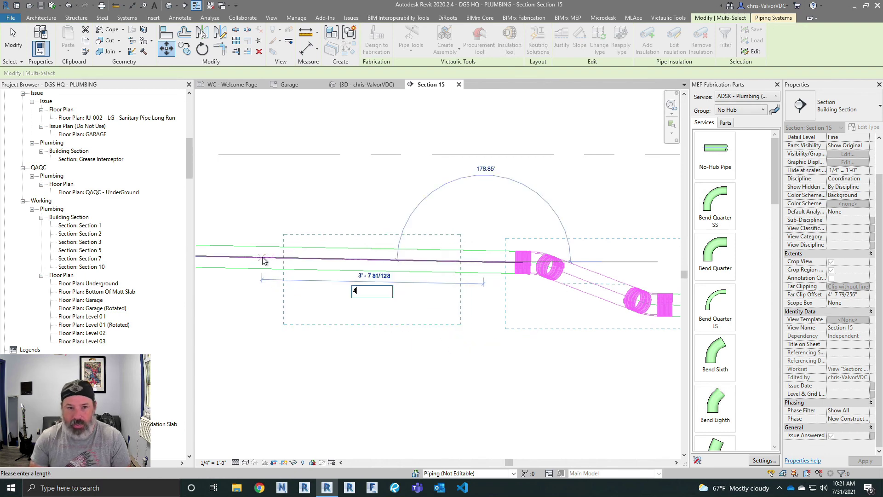
pyautogui.press('Return')
pyautogui.scroll(-2, 298, 297)
pyautogui.scroll(-2, 298, 296)
pyautogui.moveTo(298, 297); pyautogui.dragTo(400, 310, button='middle')
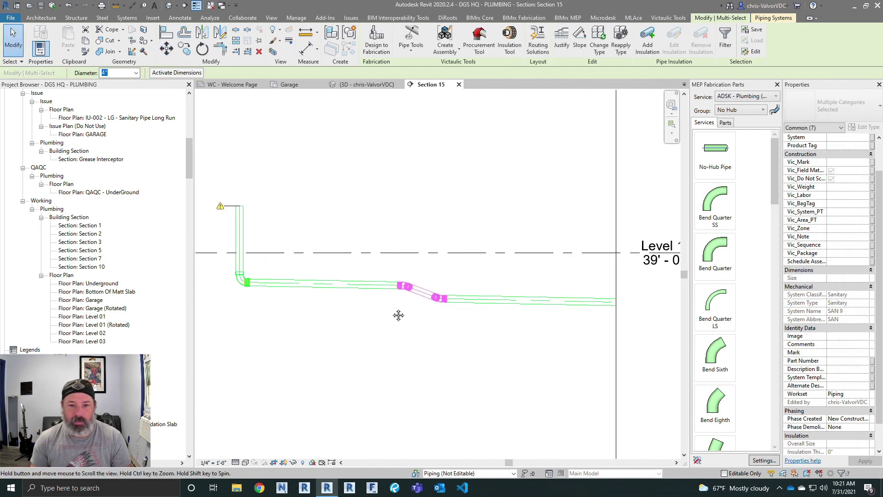
# Step: Select the upper sloped pipe to check its slope after the move, and clear the selection
pyautogui.click(390, 309)
pyautogui.click(325, 282)
pyautogui.press('Escape')
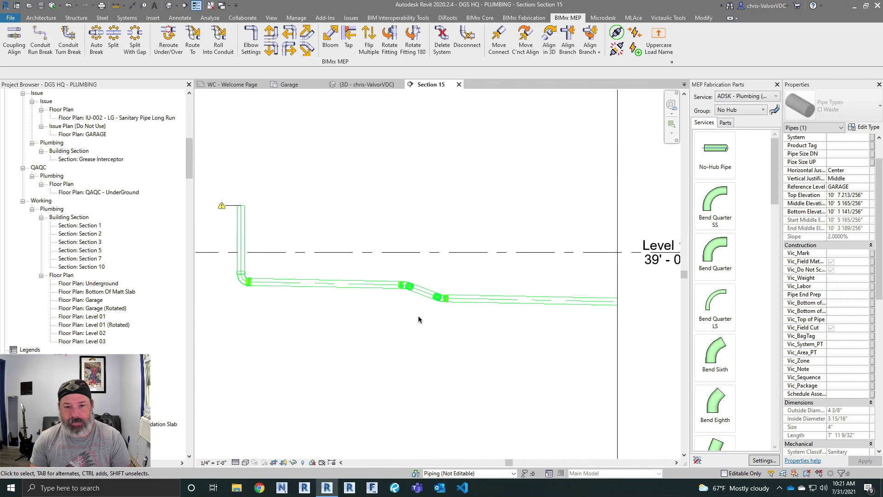
# Step: Select the whole offset and move it about 2' 8" horizontally away from the vertical riser
pyautogui.scroll(3, 430, 326)
pyautogui.moveTo(341, 236); pyautogui.dragTo(605, 365)
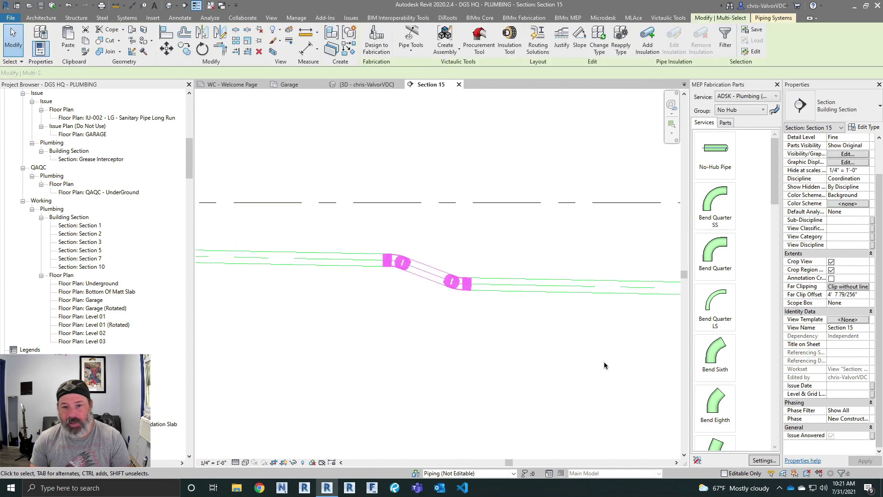
pyautogui.click(167, 48)
pyautogui.click(505, 240)
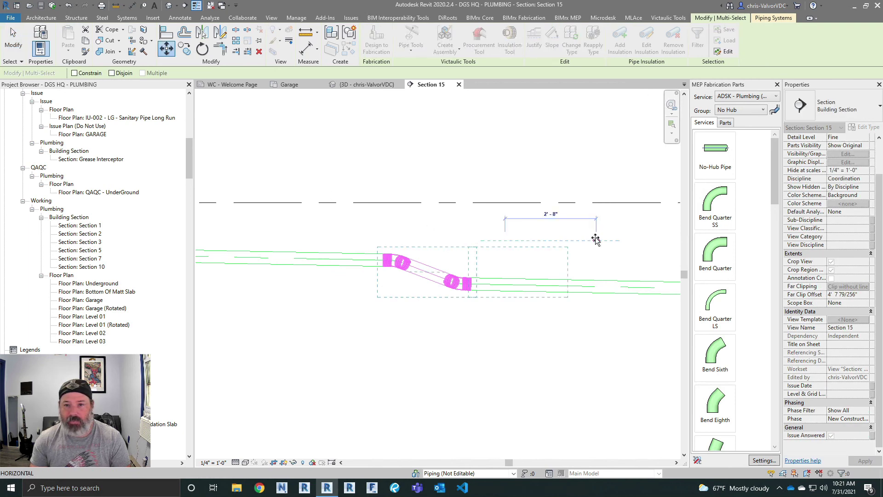
pyautogui.click(595, 240)
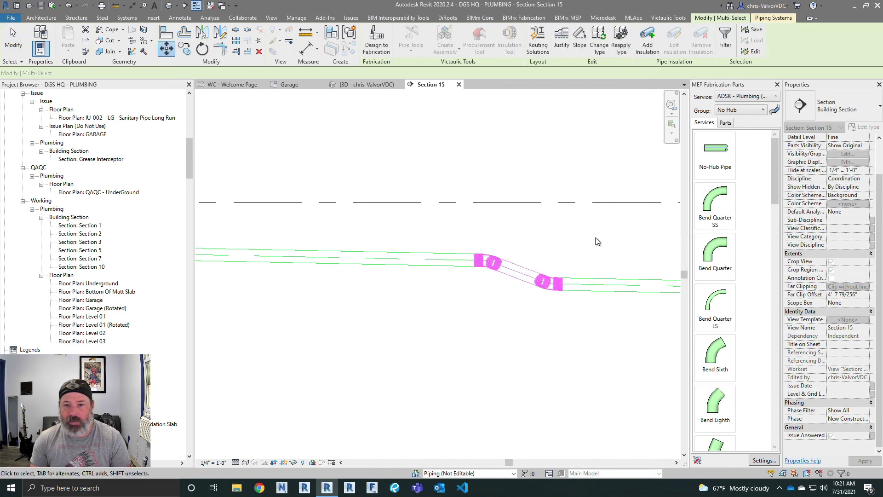
# Step: Check the slopes of the upper and lower pipes beside the moved offset, and clear the selection
pyautogui.click(364, 258)
pyautogui.click(614, 291)
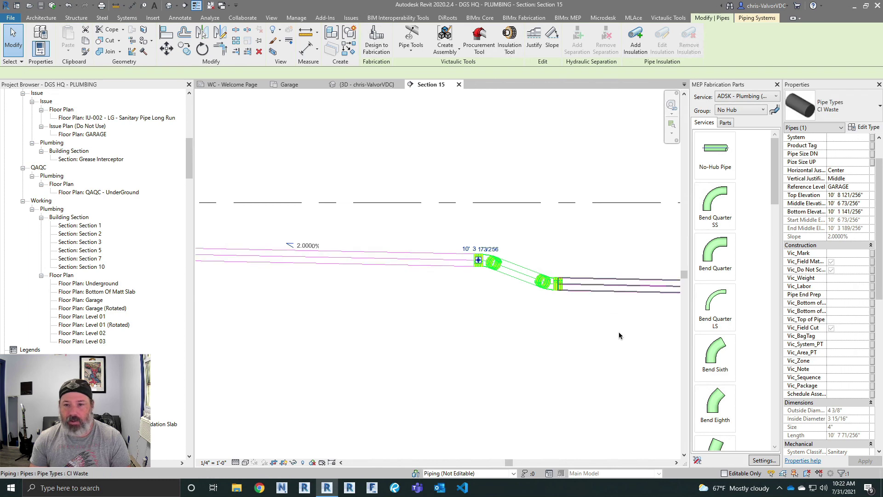
pyautogui.scroll(-1, 619, 330)
pyautogui.moveTo(520, 326); pyautogui.dragTo(558, 328, button='middle')
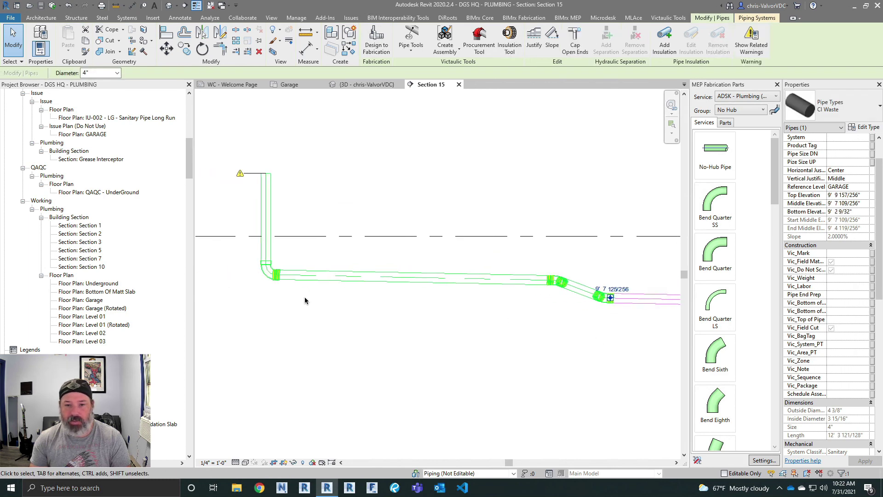
pyautogui.moveTo(487, 349); pyautogui.dragTo(258, 323, button='middle')
pyautogui.click(402, 341)
pyautogui.scroll(-1, 386, 332)
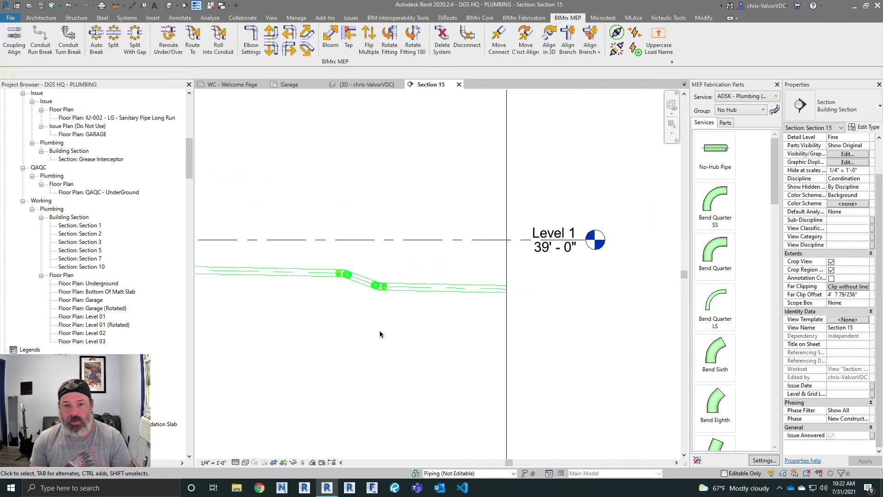
pyautogui.moveTo(387, 332); pyautogui.dragTo(451, 339, button='middle')
pyautogui.scroll(1, 439, 333)
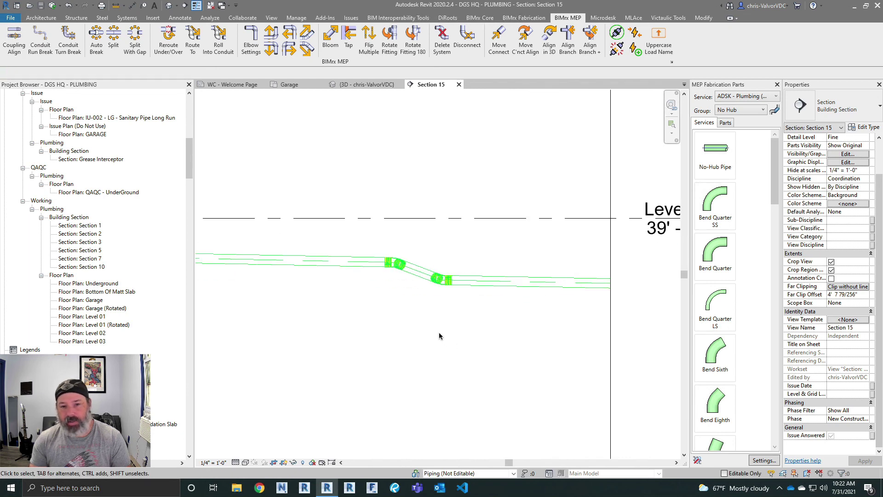
# Step: Delete the offset pipe and its bends between the upper and lower pipes in the Garage floor plan
pyautogui.click(301, 84)
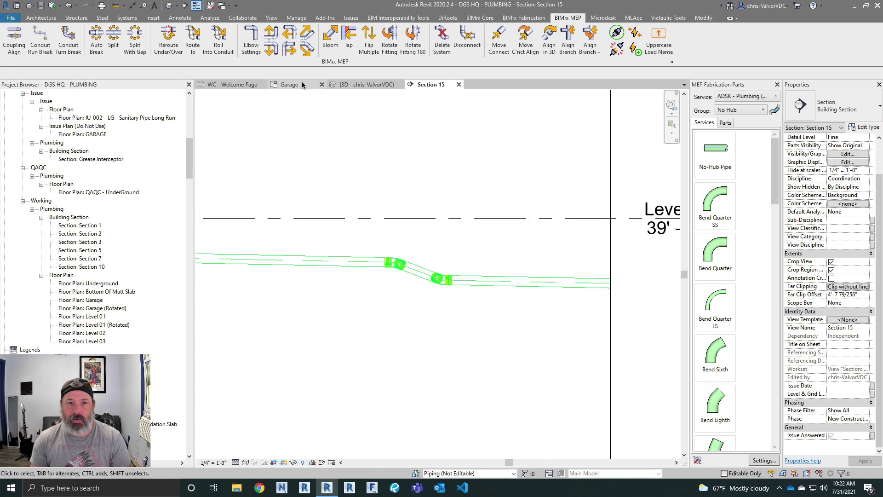
pyautogui.scroll(2, 472, 255)
pyautogui.moveTo(399, 198); pyautogui.dragTo(547, 321)
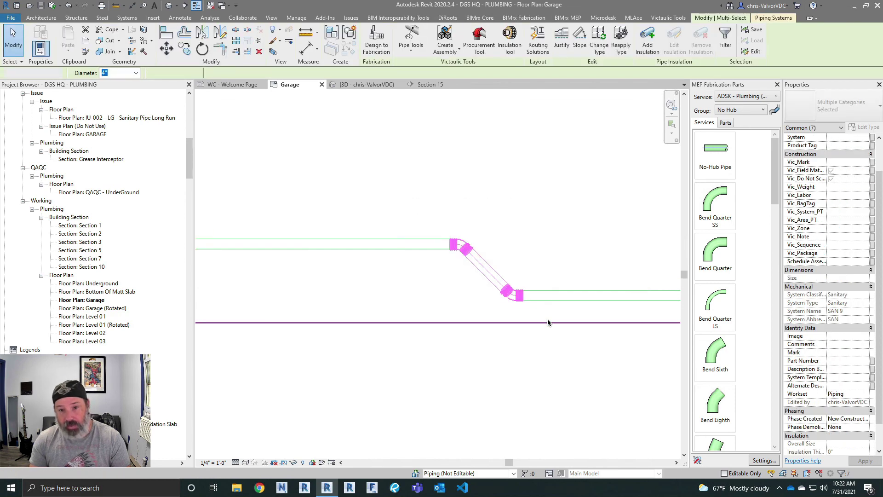
pyautogui.press('Delete')
pyautogui.scroll(-2, 442, 272)
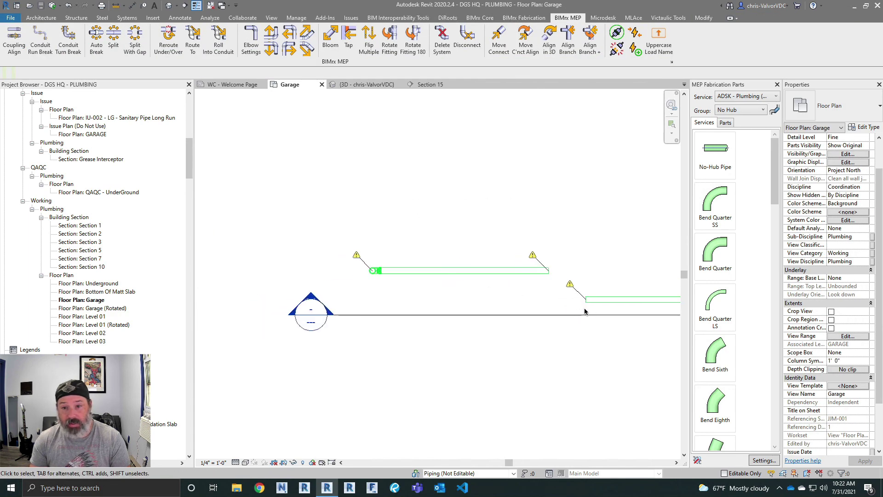
pyautogui.moveTo(597, 308); pyautogui.dragTo(347, 251)
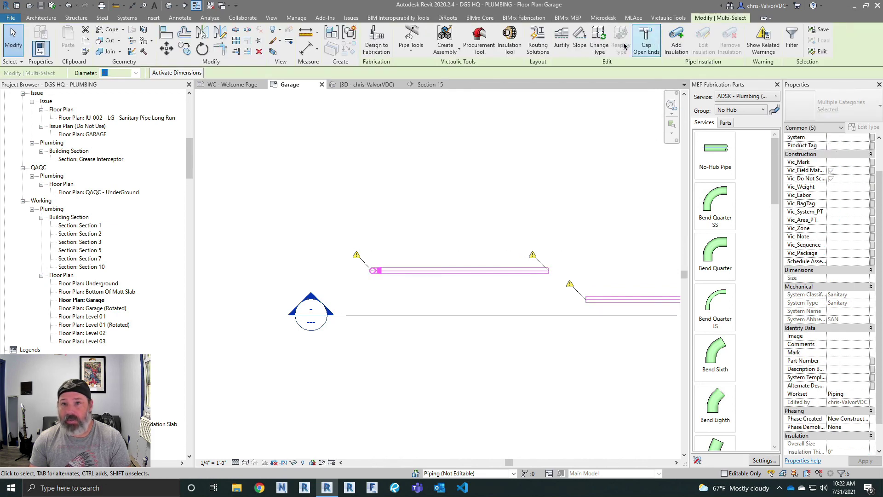
pyautogui.click(599, 45)
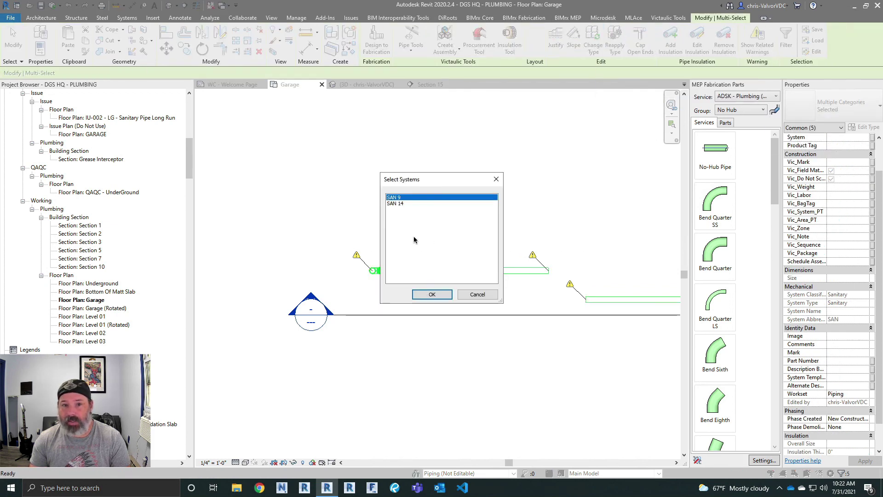
pyautogui.click(477, 295)
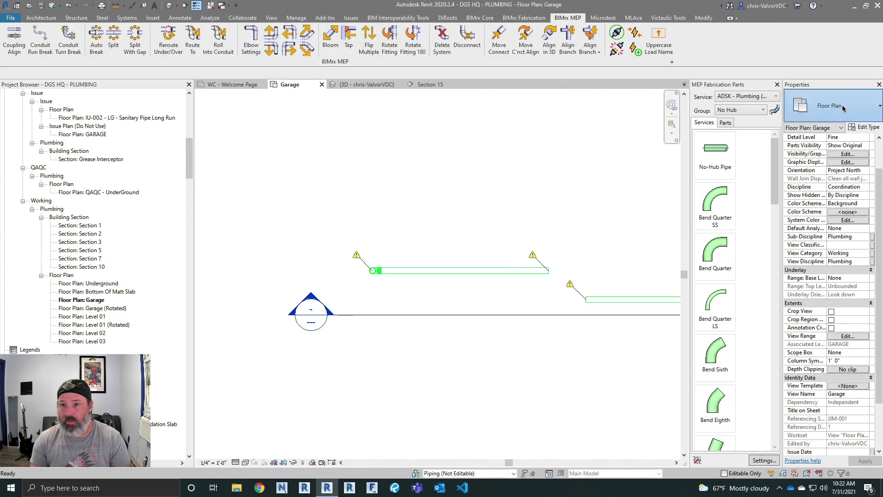
# Step: Change the type of the two disconnected sloped pipes to PVC Waste and clear the selection
pyautogui.moveTo(613, 309); pyautogui.dragTo(462, 261)
pyautogui.click(835, 111)
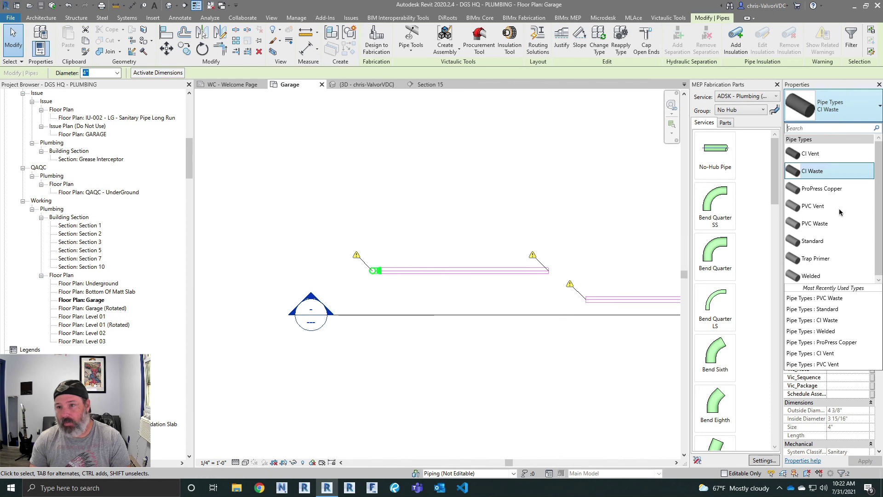
pyautogui.click(815, 224)
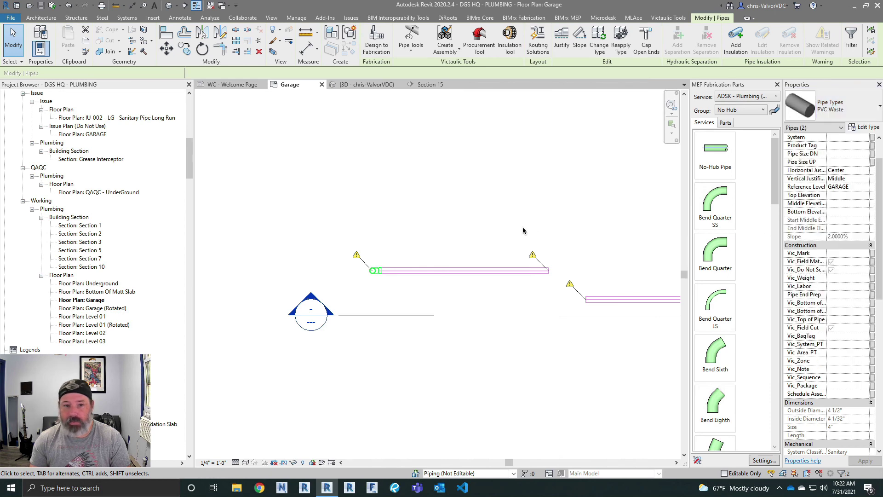
pyautogui.click(389, 282)
# Step: Generate routing solutions between the two PVC Waste pipes, dismissing the save reminder without saving
pyautogui.scroll(-1, 383, 281)
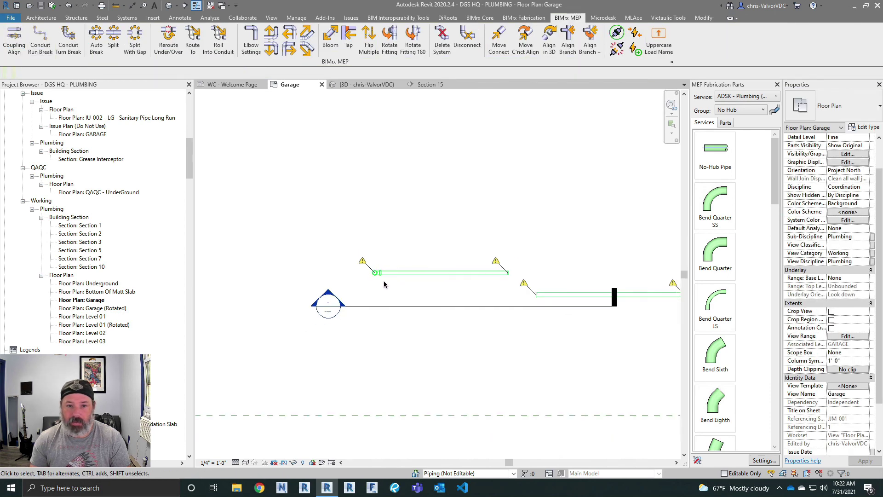
pyautogui.scroll(-1, 385, 281)
pyautogui.moveTo(391, 283); pyautogui.dragTo(376, 237, button='middle')
pyautogui.scroll(2, 561, 250)
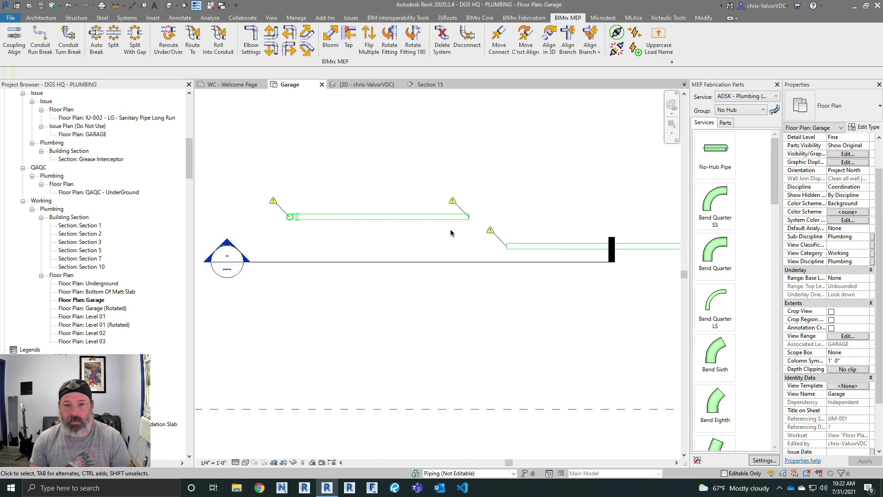
pyautogui.moveTo(520, 245); pyautogui.dragTo(395, 203)
pyautogui.click(547, 40)
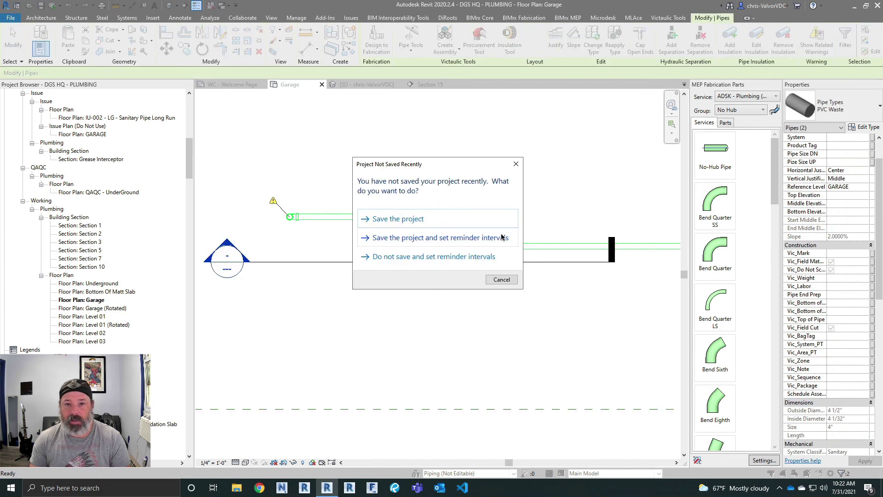
pyautogui.click(516, 163)
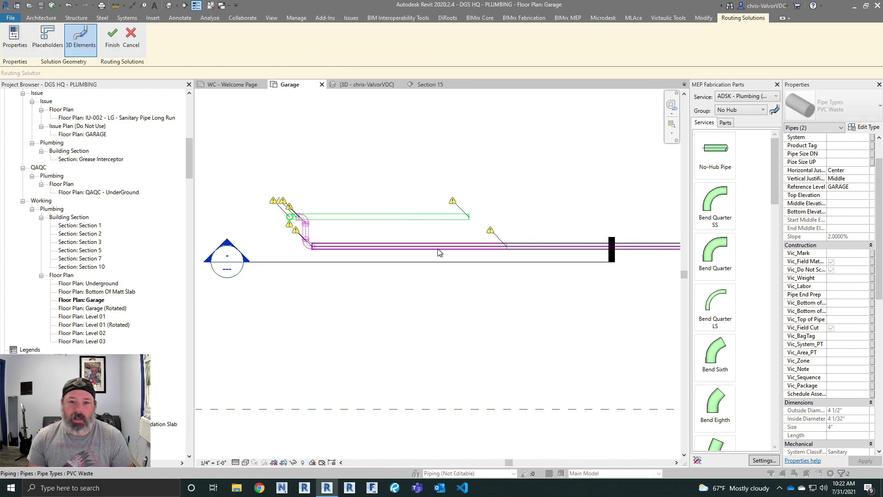
pyautogui.scroll(4, 298, 211)
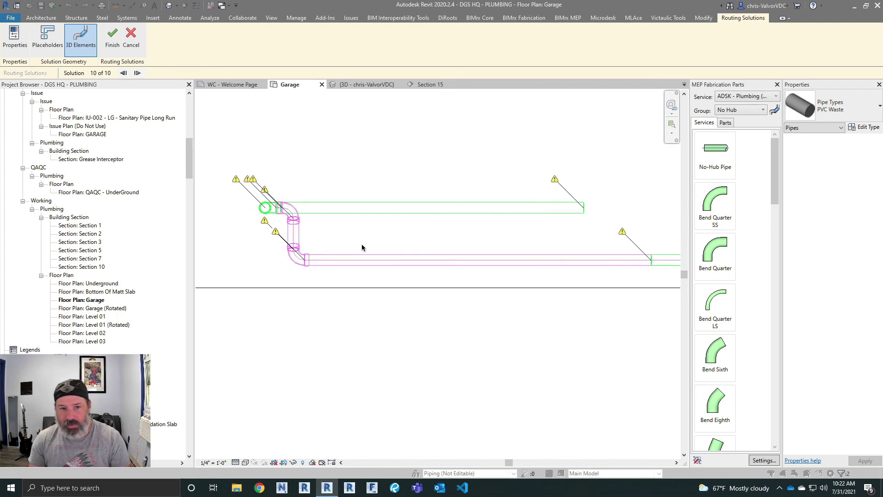
# Step: Cycle through the offset routing solutions between the two pipes and accept solution 6 of 10
pyautogui.click(138, 74)
pyautogui.moveTo(538, 183); pyautogui.dragTo(353, 169, button='middle')
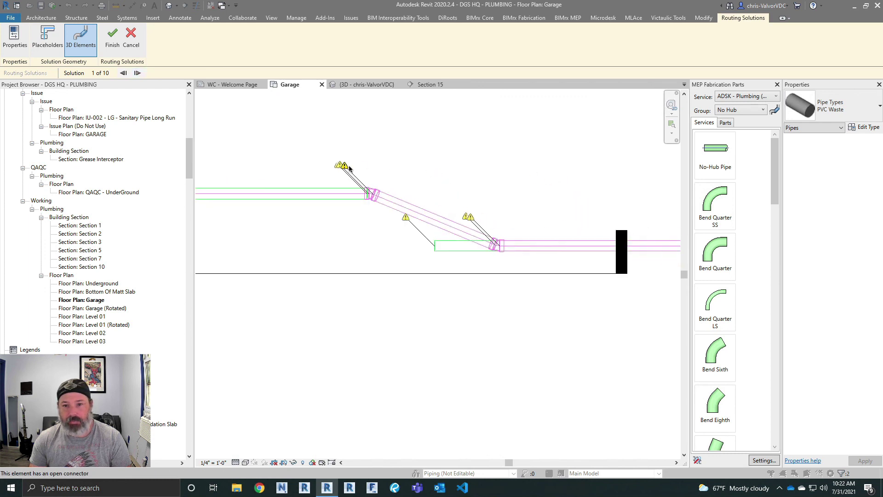
pyautogui.click(139, 72)
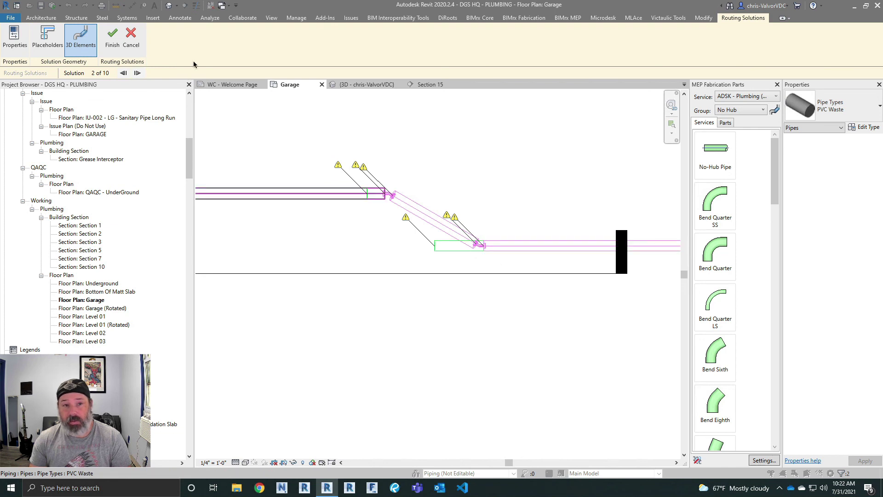
pyautogui.click(137, 73)
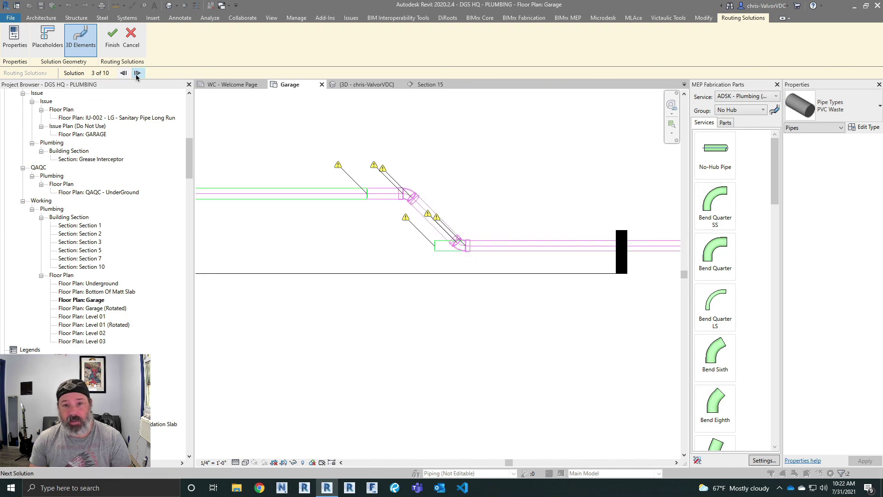
pyautogui.click(137, 74)
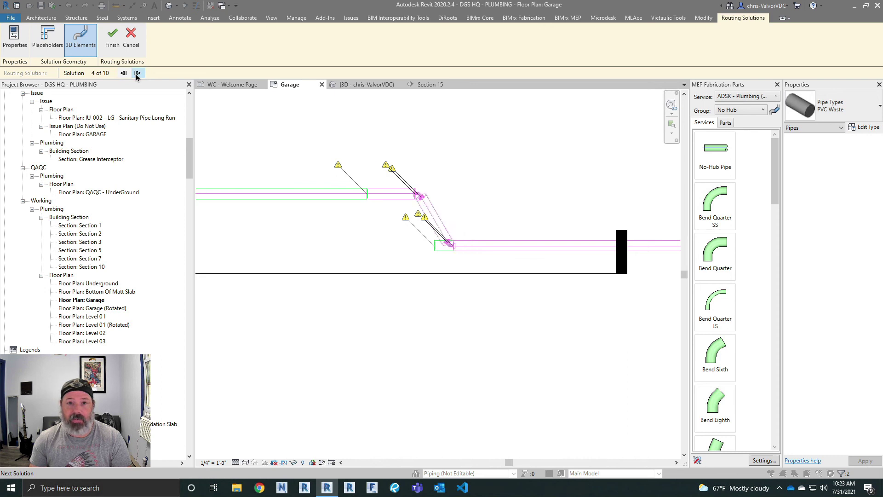
pyautogui.click(136, 75)
pyautogui.click(137, 74)
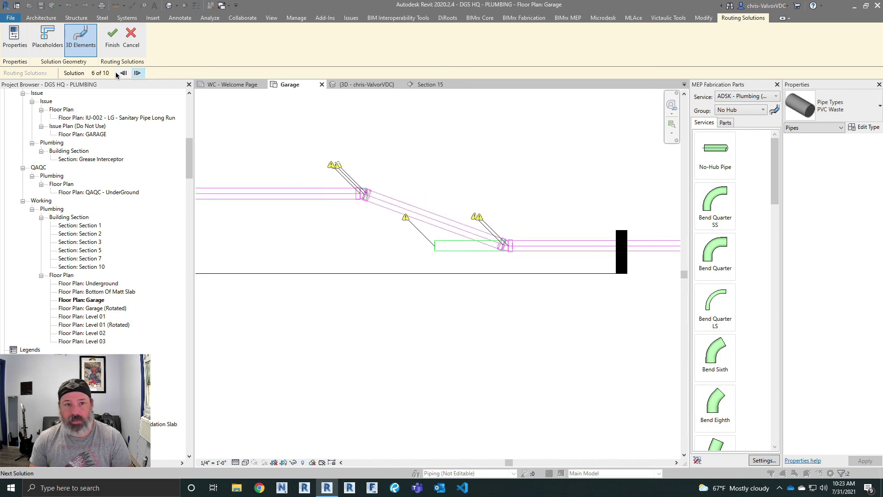
pyautogui.scroll(4, 409, 227)
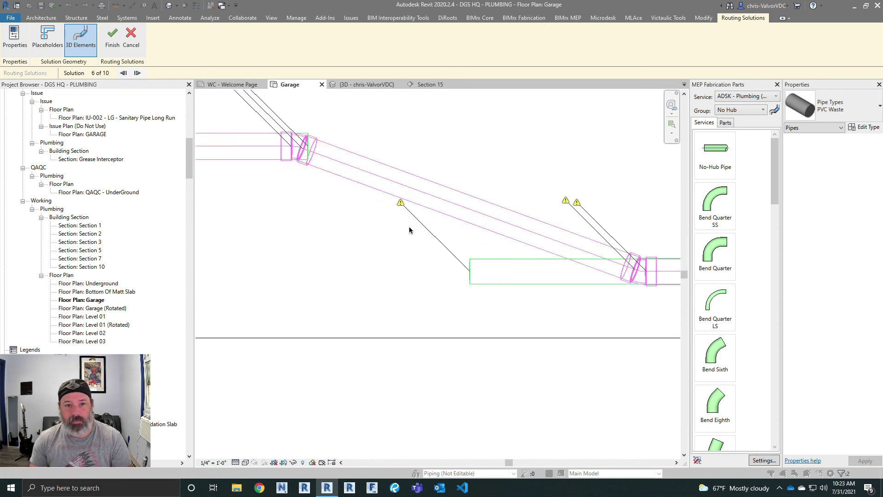
pyautogui.scroll(-1, 409, 227)
pyautogui.click(112, 39)
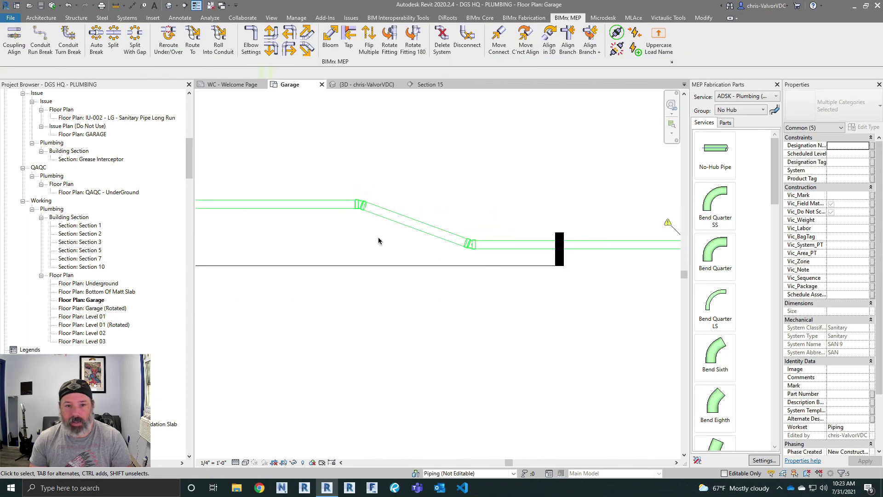
# Step: Inspect the new offset in the 3D view from an isometric angle and return to the Garage floor plan
pyautogui.click(377, 85)
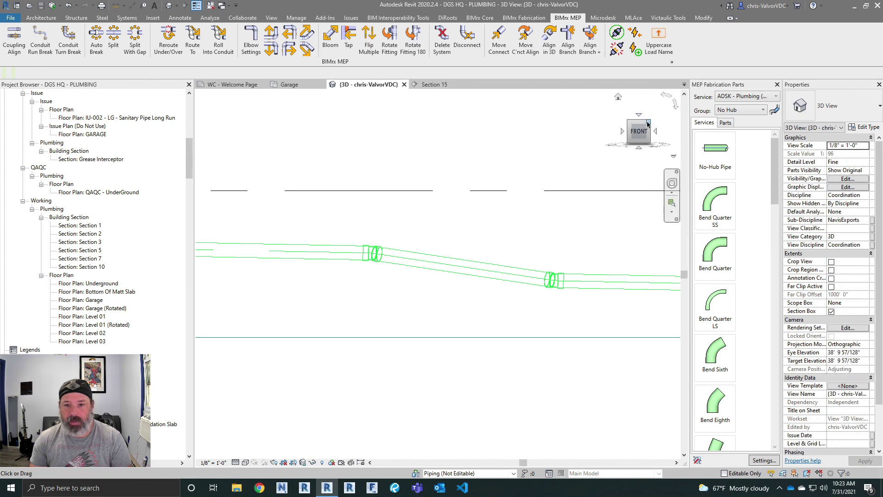
pyautogui.click(648, 123)
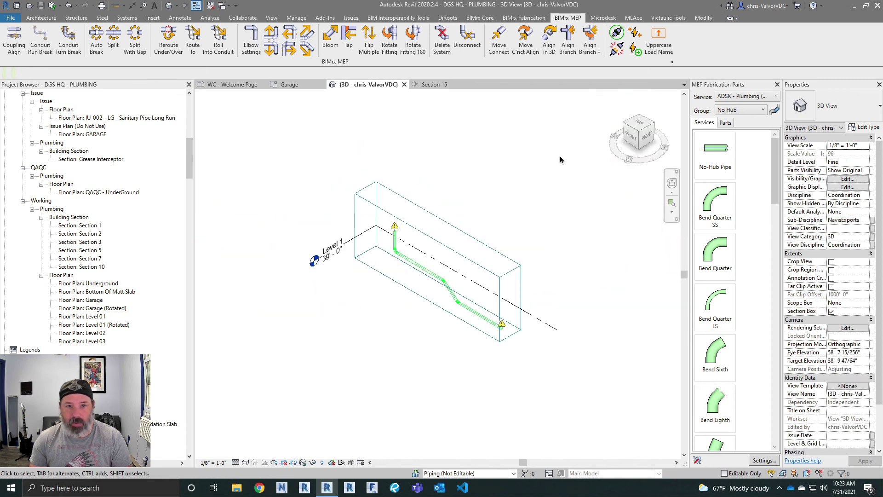
pyautogui.click(290, 85)
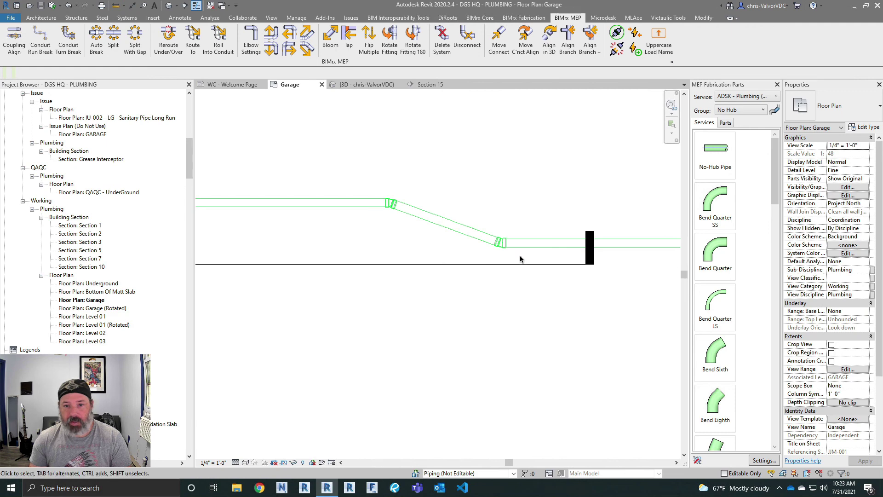
# Step: Convert the offset and its adjoining pipes to fabrication parts with the ADSK - Plumbing (DWV): Waste service
pyautogui.moveTo(536, 258); pyautogui.dragTo(309, 180)
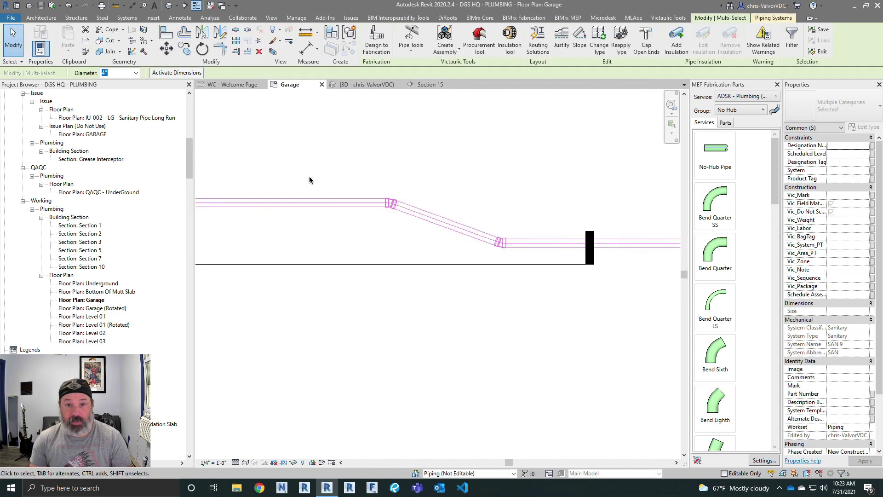
pyautogui.click(374, 51)
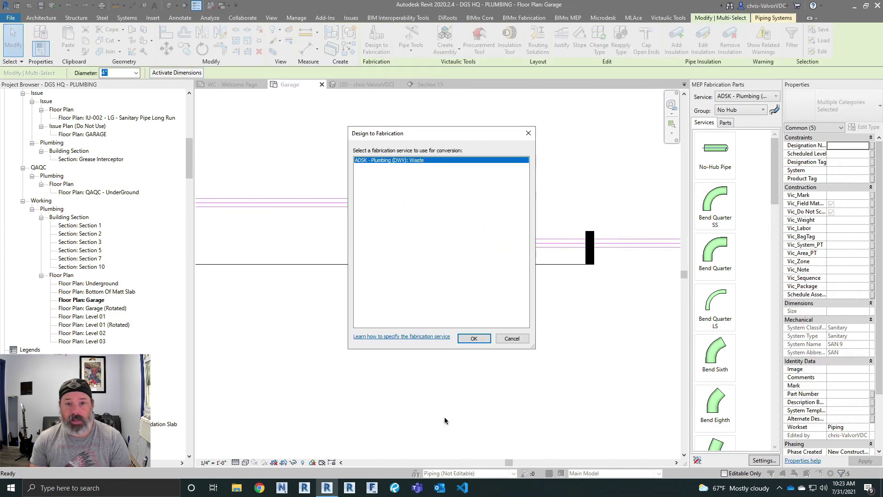
pyautogui.click(474, 339)
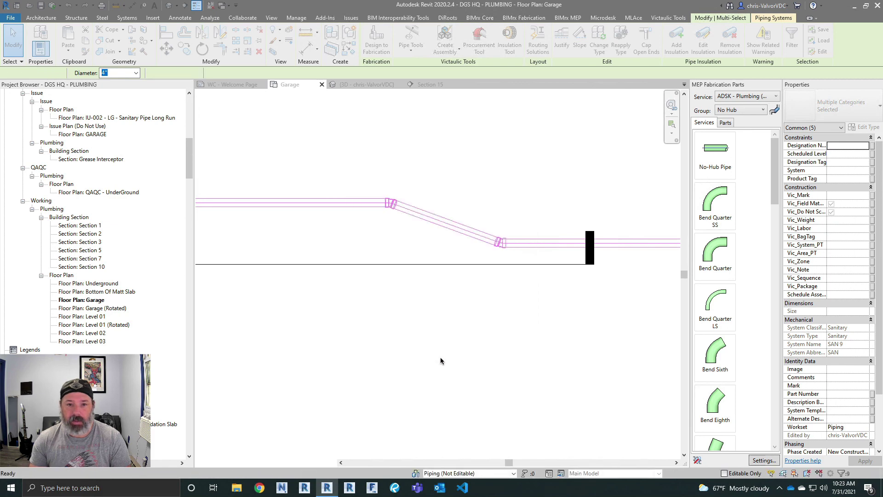
pyautogui.click(417, 253)
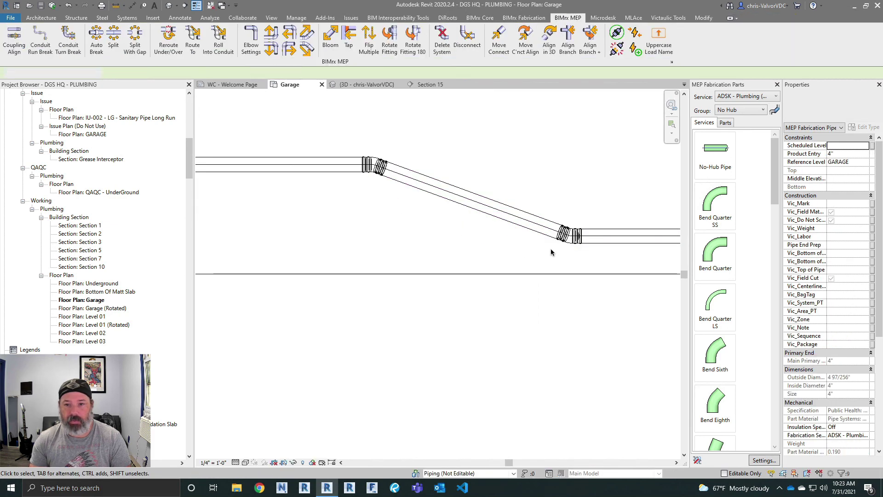
pyautogui.moveTo(563, 234); pyautogui.dragTo(558, 261, button='middle')
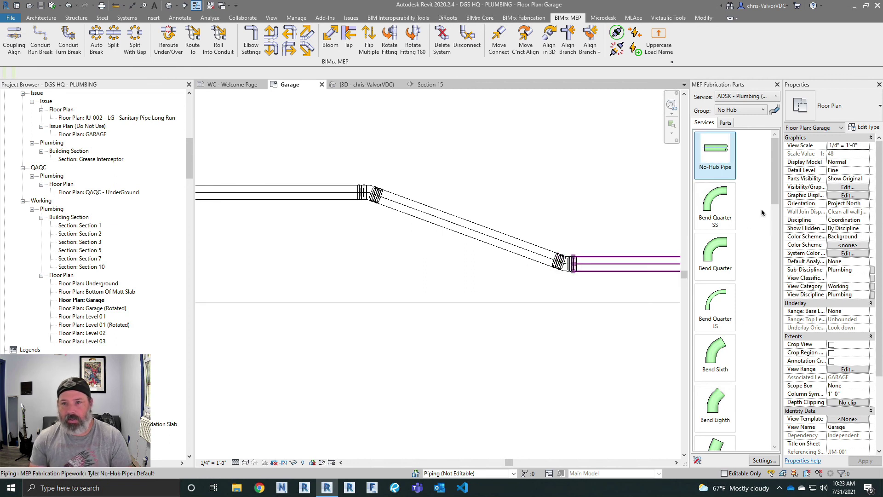
# Step: Close the MEP Fabrication Parts palette and undo the fabrication conversion
pyautogui.click(777, 85)
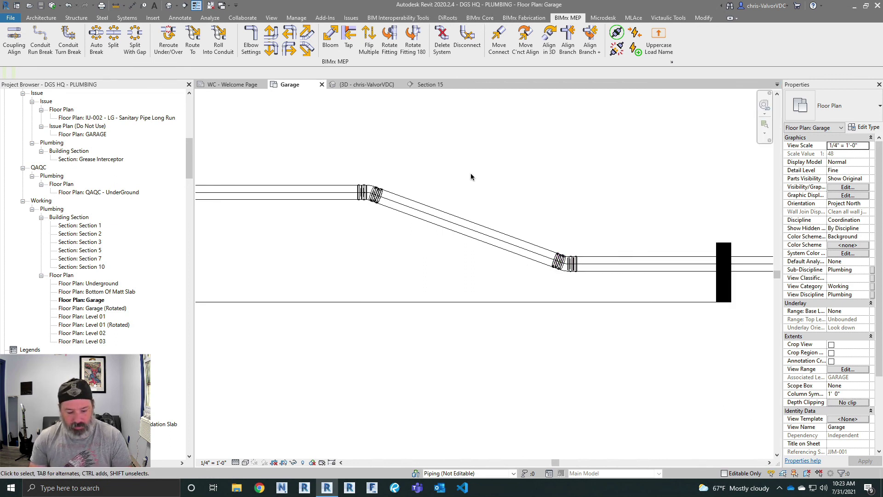
pyautogui.scroll(-2, 471, 174)
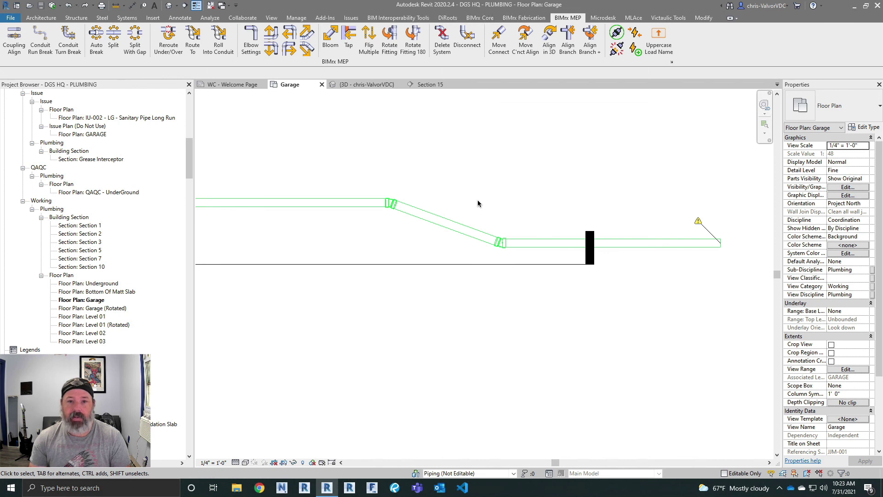
# Step: Open the Section 15 view from its section line beside the pipe run in the floor plan
pyautogui.scroll(-1, 534, 213)
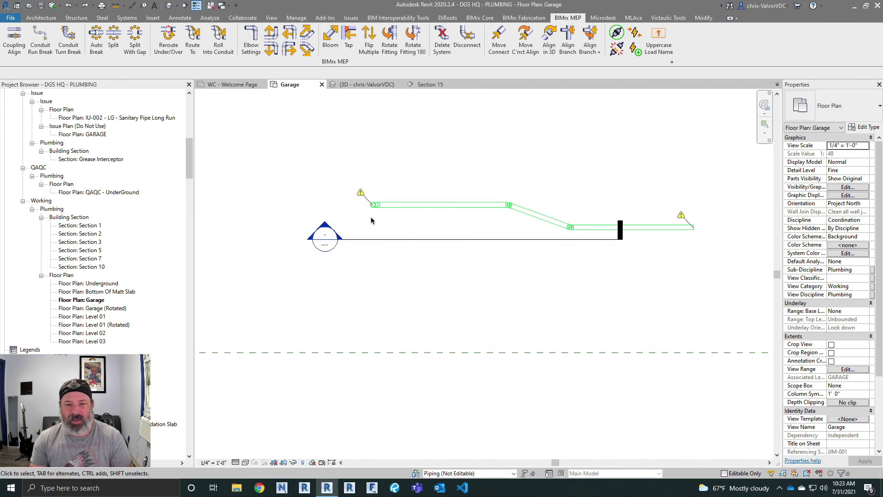
pyautogui.scroll(1, 359, 217)
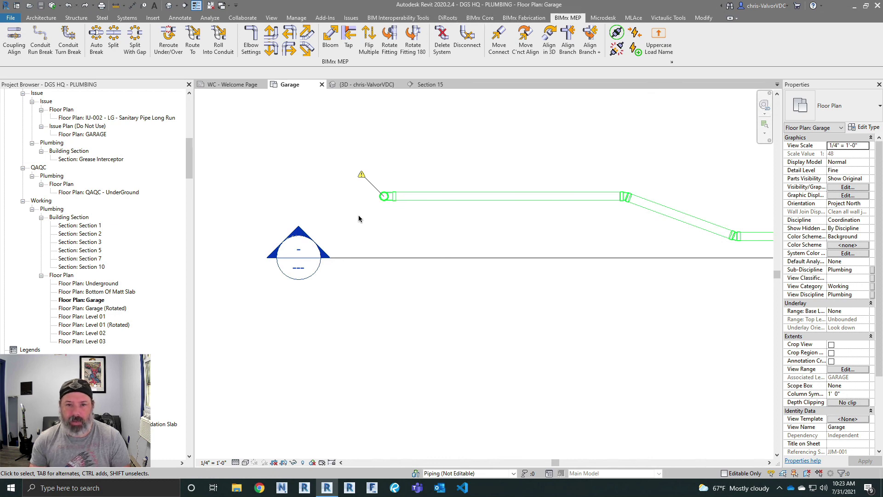
pyautogui.click(403, 258)
pyautogui.rightClick(419, 257)
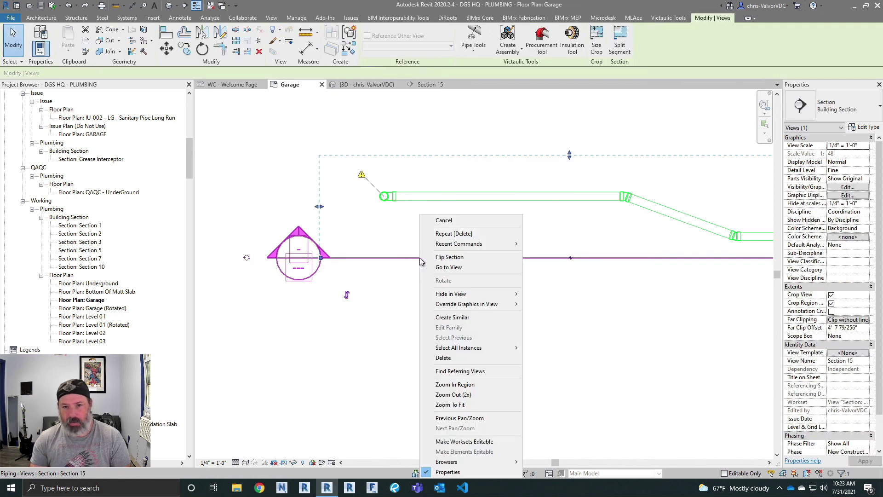
pyautogui.click(437, 266)
# Step: Copy the vertical PVC Waste riser in Section 15 to a position higher than and left of the original
pyautogui.moveTo(385, 251); pyautogui.dragTo(674, 296, button='middle')
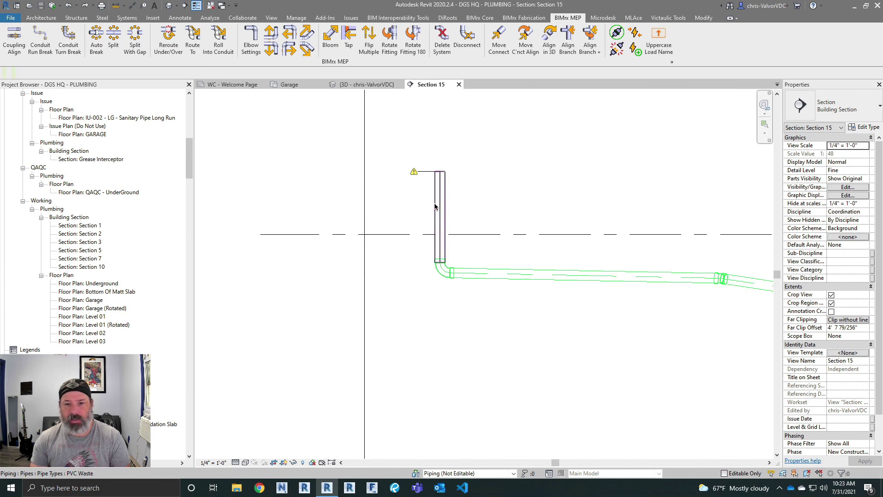
pyautogui.click(441, 226)
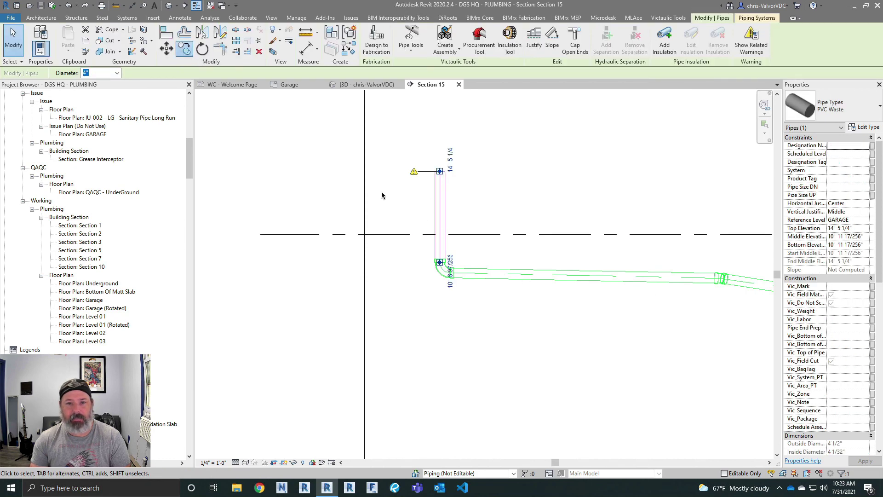
pyautogui.press('m')
pyautogui.press('v')
pyautogui.click(441, 226)
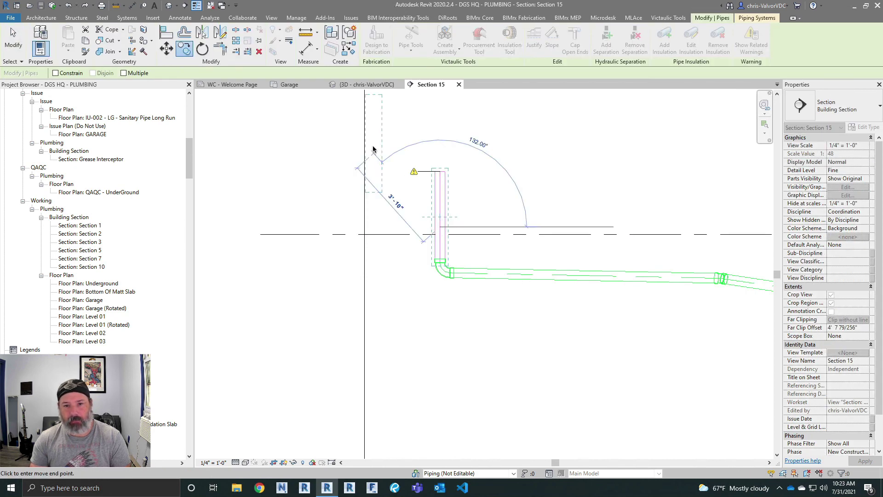
pyautogui.click(382, 115)
pyautogui.press('Escape')
pyautogui.moveTo(542, 229); pyautogui.dragTo(523, 264, button='middle')
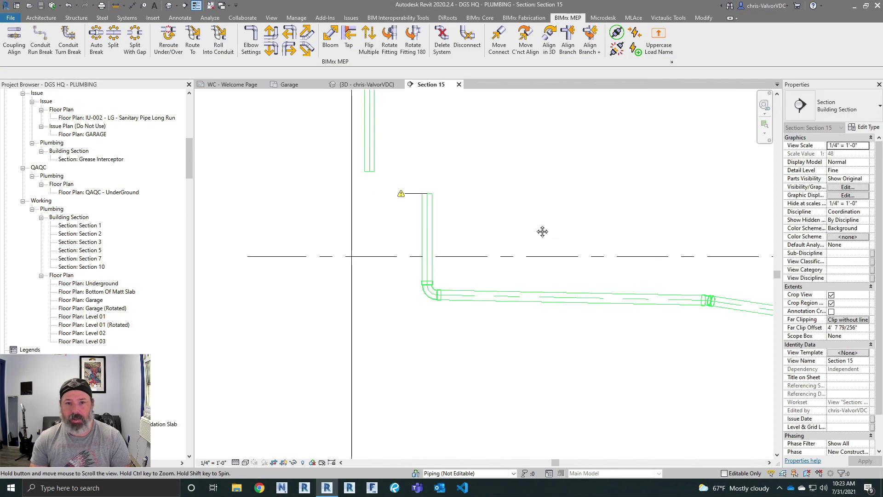
# Step: Move the copied riser slightly upward in the Garage floor plan so it is offset from the horizontal run's line
pyautogui.click(289, 85)
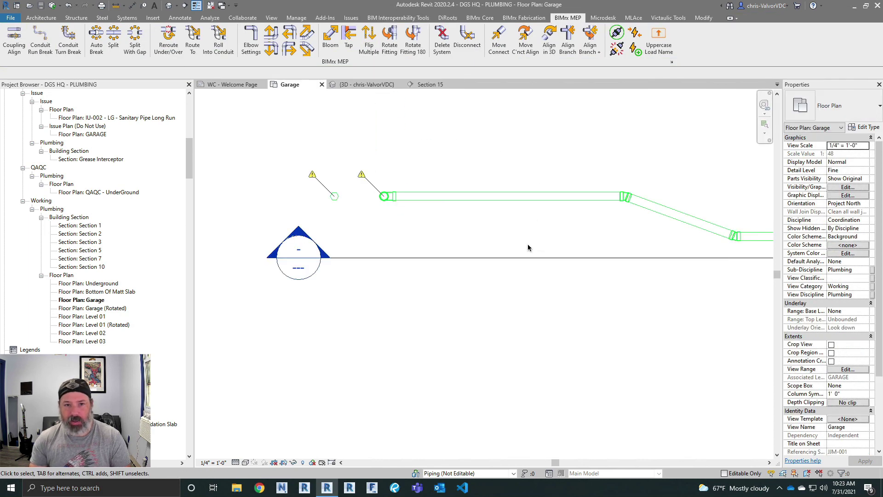
pyautogui.scroll(3, 350, 220)
pyautogui.moveTo(308, 219); pyautogui.dragTo(380, 252)
pyautogui.click(166, 48)
pyautogui.click(366, 224)
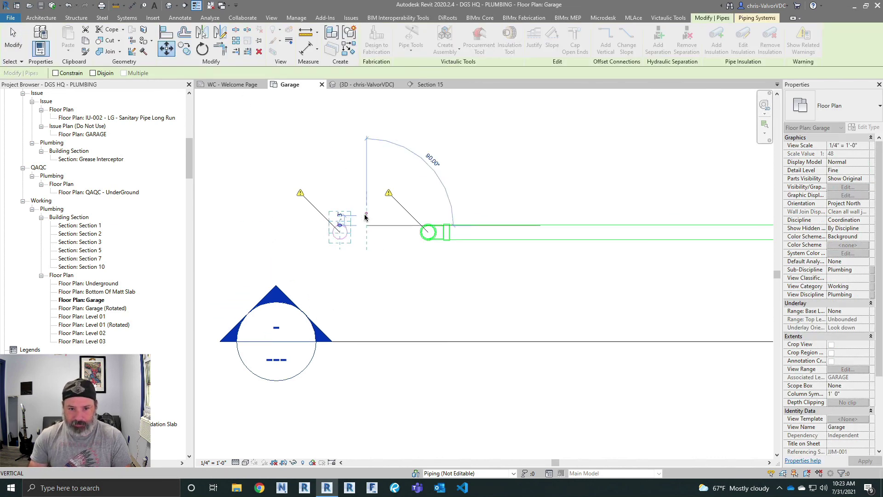
pyautogui.click(365, 212)
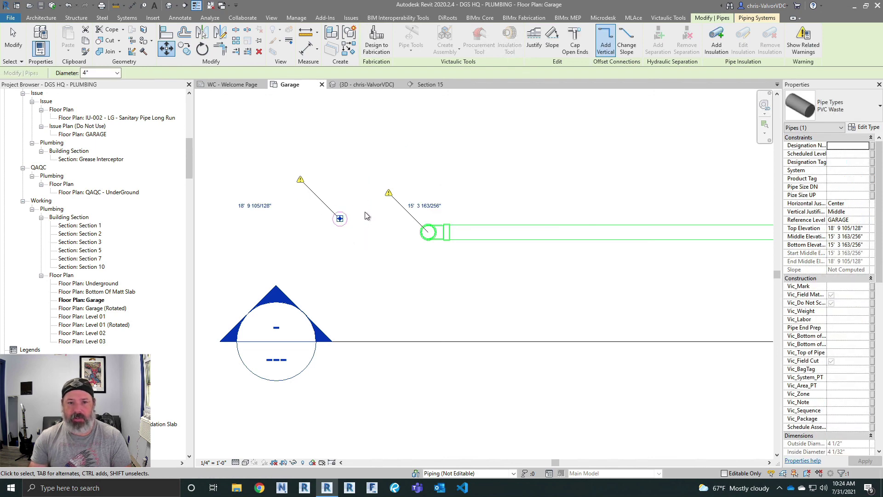
pyautogui.press('Escape')
# Step: Select the original and copied risers in Section 15 and generate routing solutions between them
pyautogui.click(430, 85)
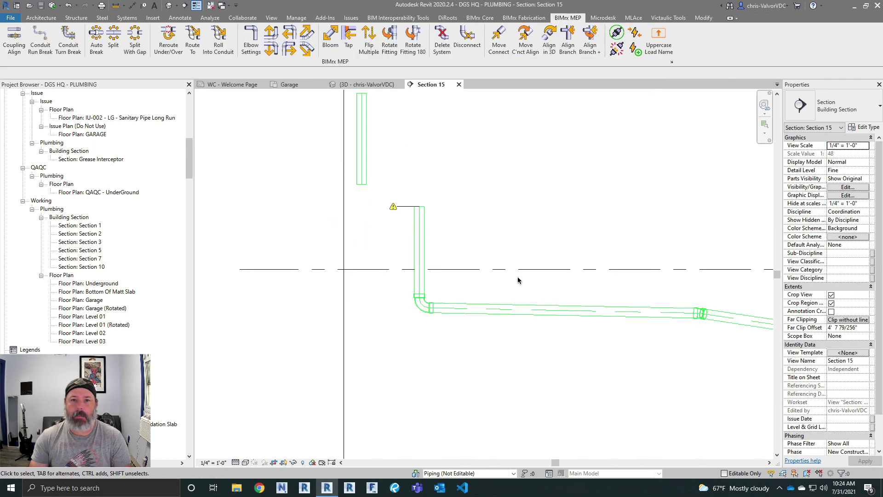
pyautogui.moveTo(502, 231); pyautogui.dragTo(361, 107)
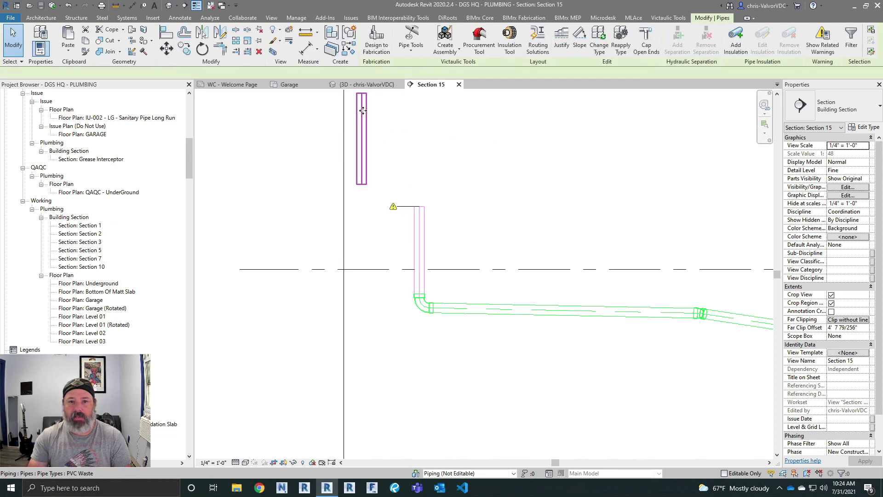
pyautogui.click(537, 36)
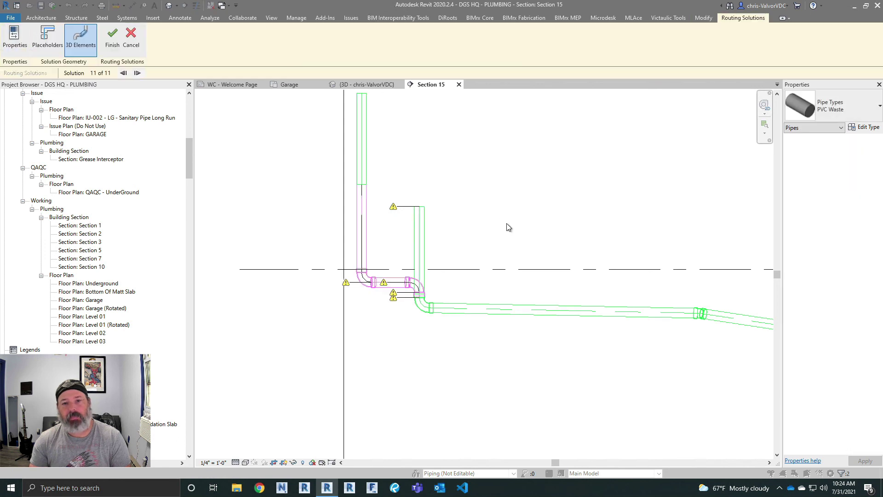
# Step: Compare the routing solutions joining the two risers and apply solution 9 of 11, the 45-degree offset
pyautogui.click(138, 73)
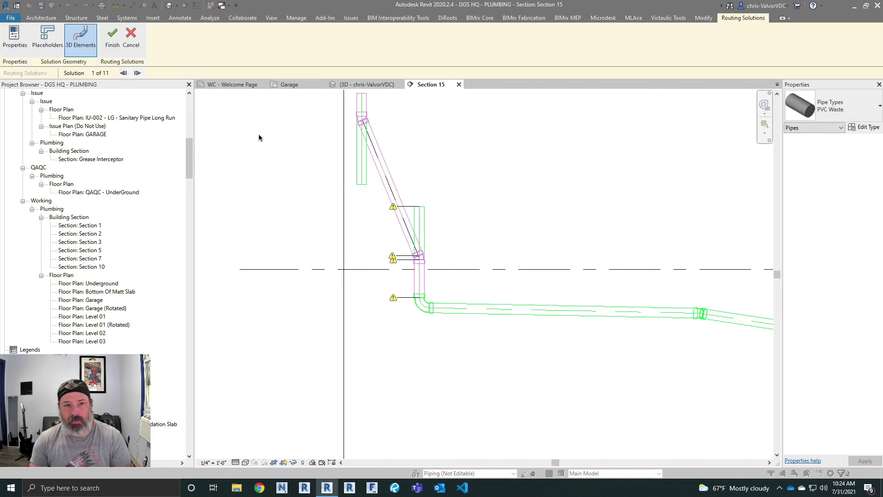
pyautogui.click(137, 73)
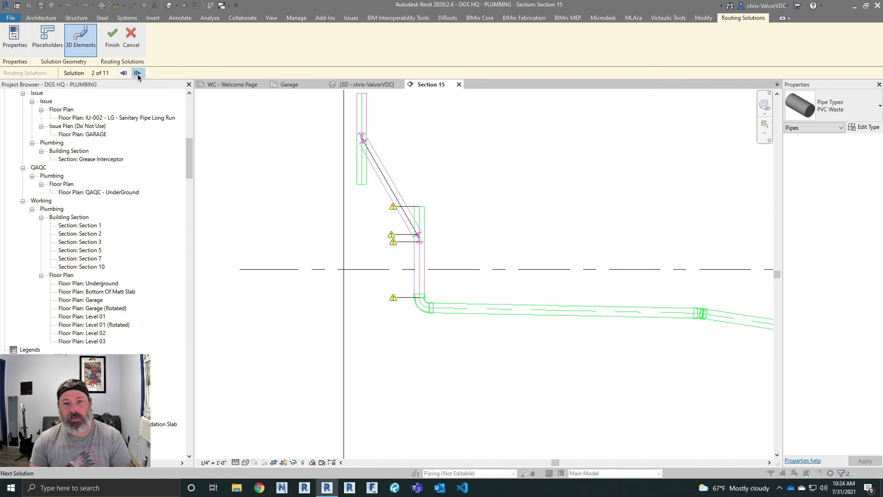
pyautogui.click(137, 73)
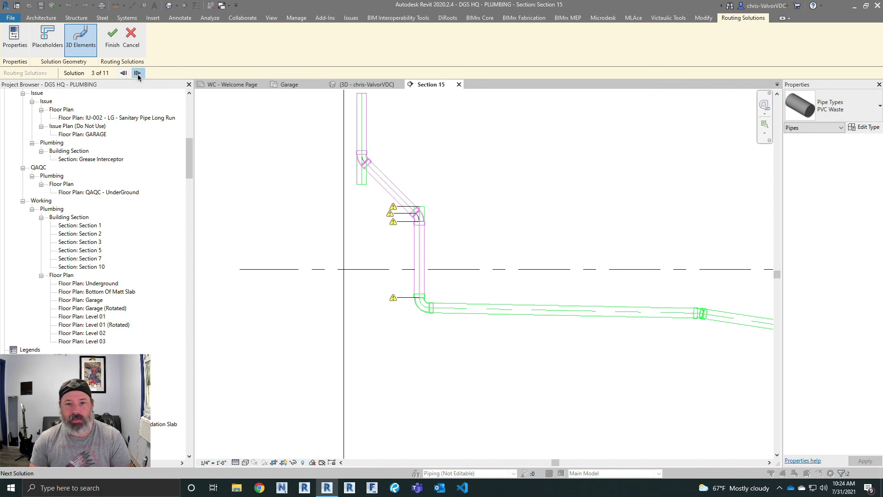
pyautogui.click(137, 73)
pyautogui.click(138, 74)
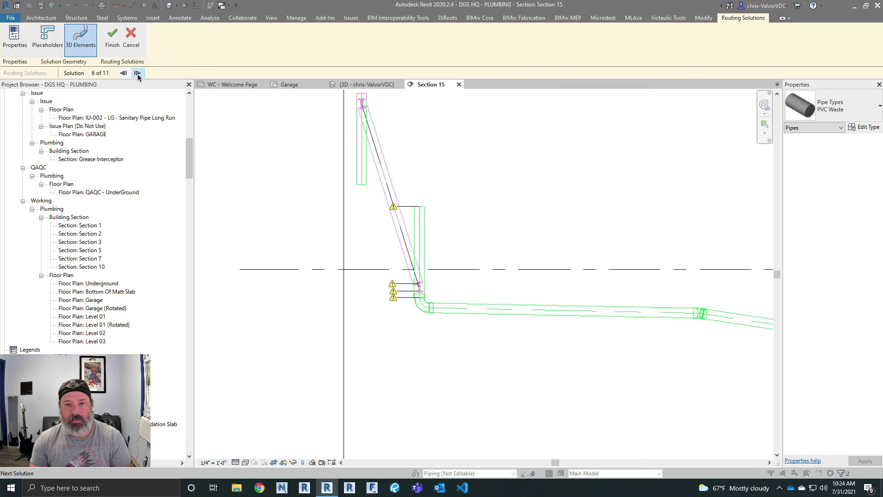
pyautogui.click(137, 73)
pyautogui.click(137, 73)
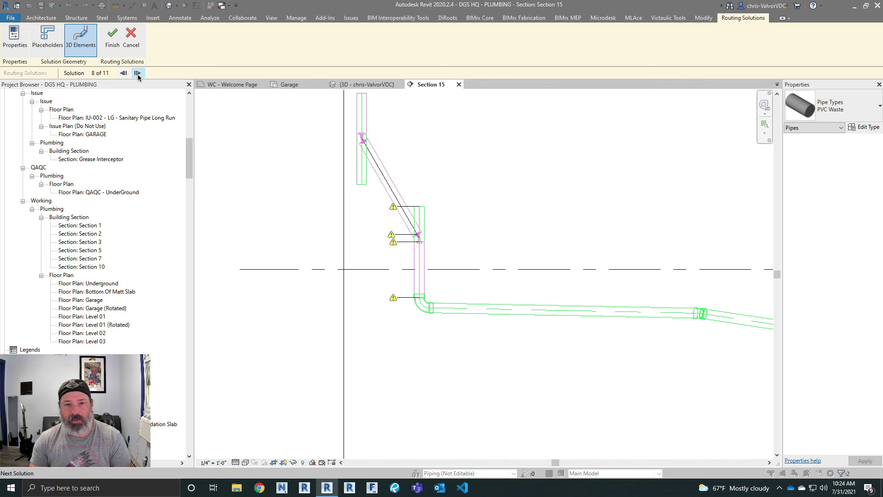
pyautogui.click(137, 73)
pyautogui.click(137, 73)
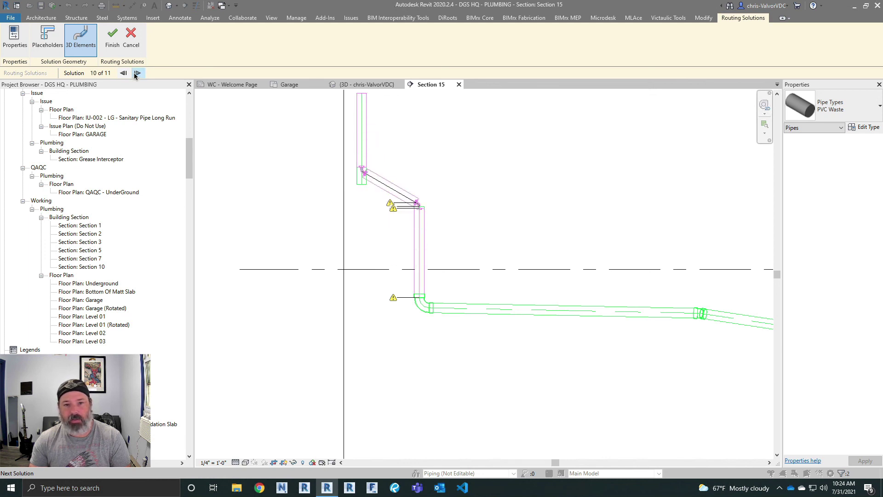
pyautogui.click(124, 72)
pyautogui.click(112, 37)
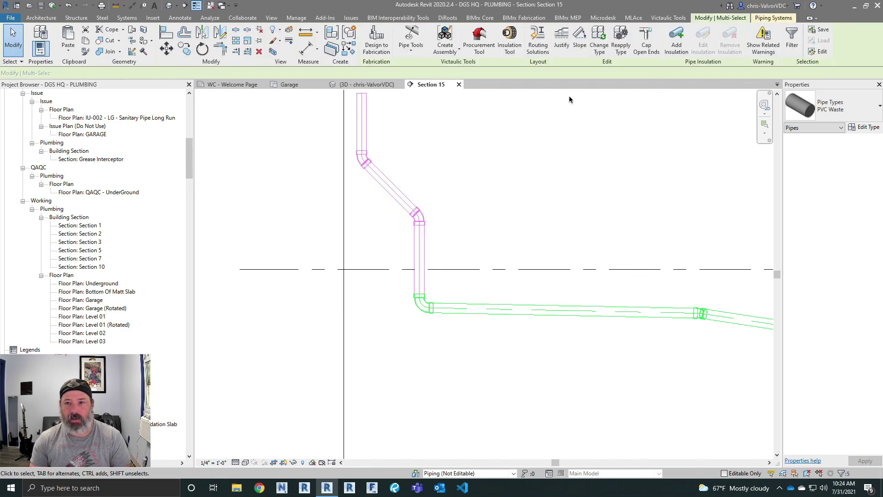
pyautogui.click(629, 106)
# Step: Inspect the connected risers in the 3D view from an isometric angle and from the top, with the run oriented horizontally
pyautogui.hotkey('ctrl', 'Tab')
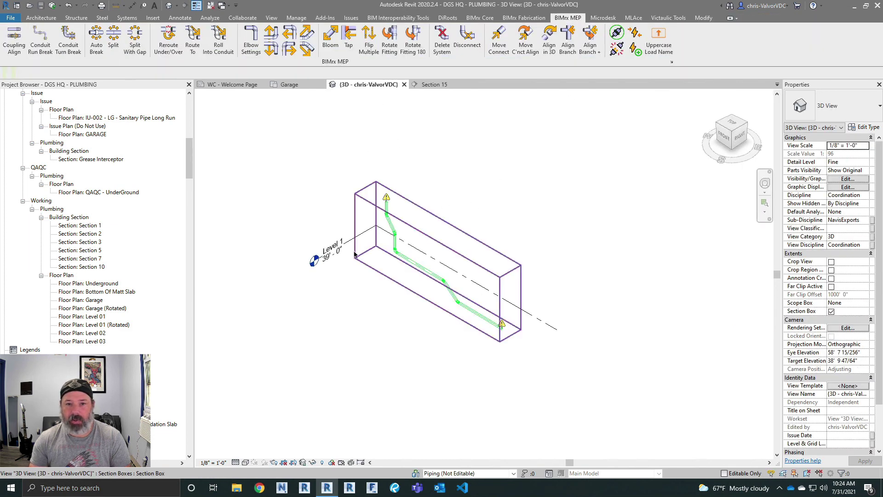
pyautogui.scroll(4, 377, 217)
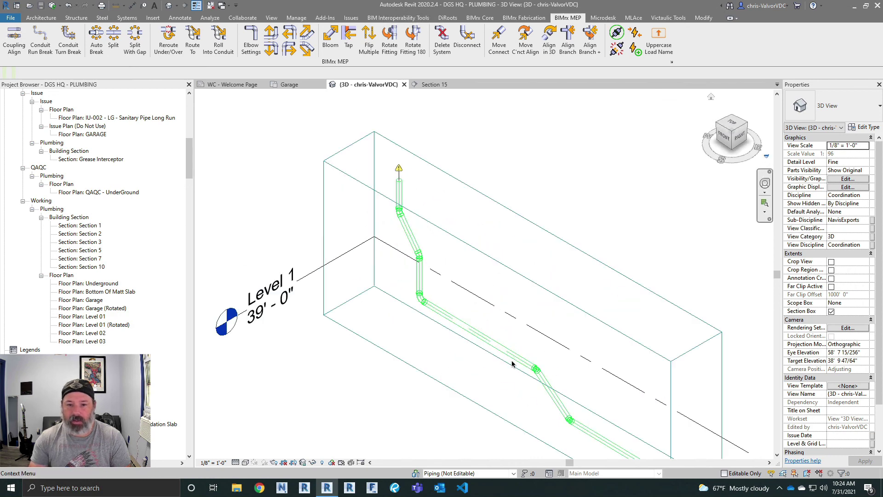
pyautogui.click(730, 128)
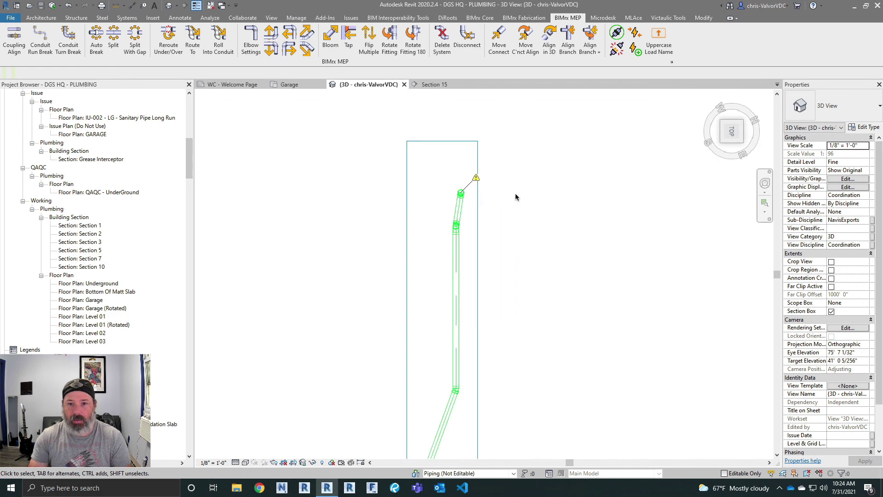
pyautogui.click(762, 95)
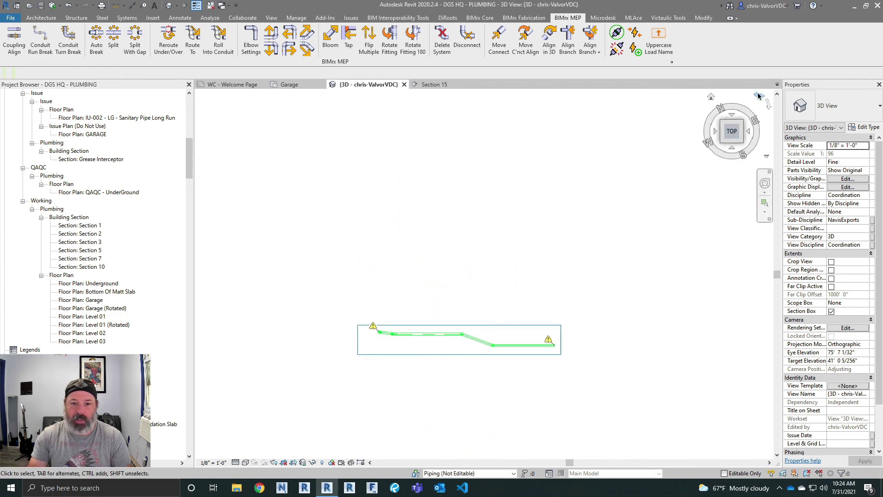
pyautogui.moveTo(380, 392); pyautogui.dragTo(411, 314, button='middle')
pyautogui.scroll(5, 429, 309)
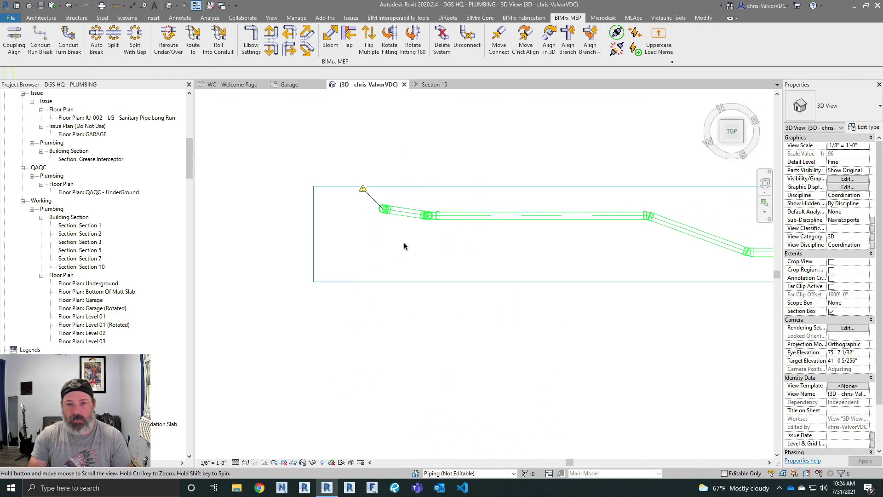
pyautogui.scroll(-3, 405, 244)
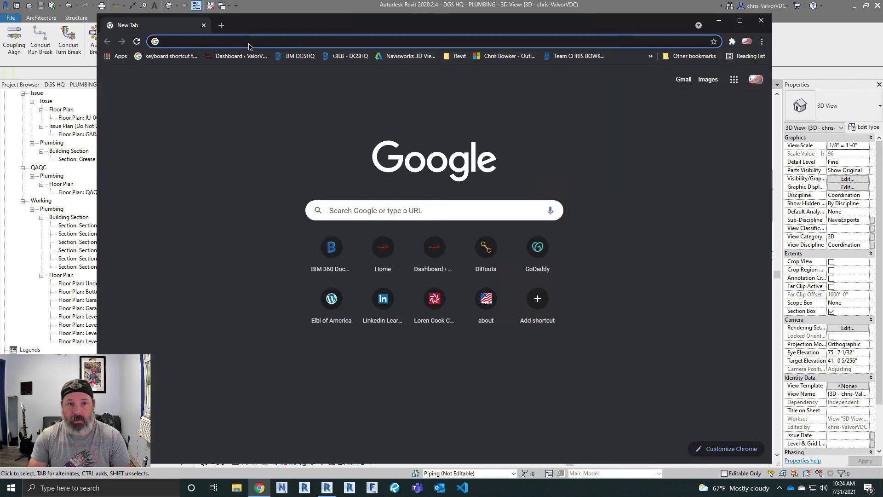
# Step: Switch to Chrome and open the valorvdc.com website
pyautogui.click(252, 46)
pyautogui.write('valorvdc')
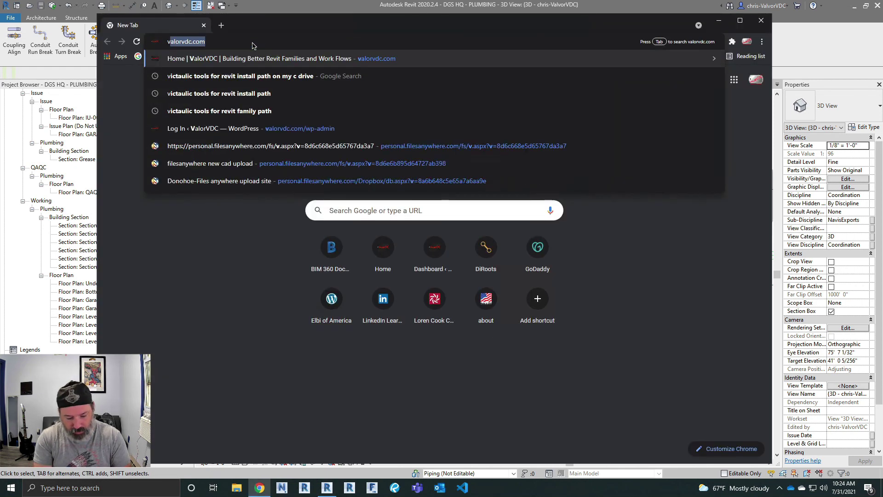
pyautogui.write('.com')
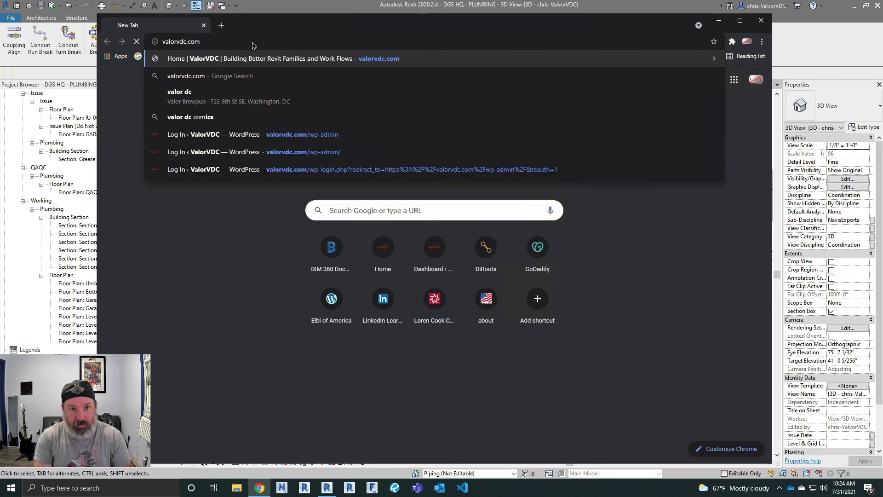
pyautogui.press('Return')
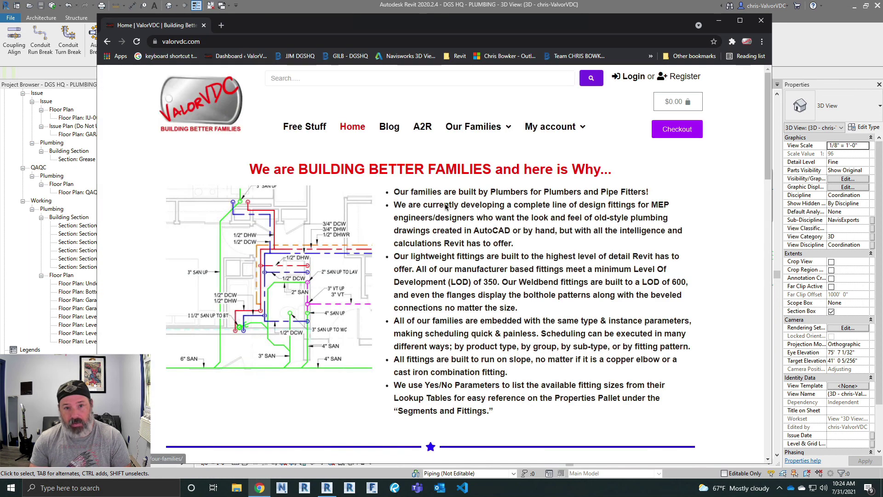
# Step: Search the ValorVDC site for "elbow" and open the CHARLOTTE – PVC DWV – 300-321-324 – Bends BUNDLE product page
pyautogui.click(291, 78)
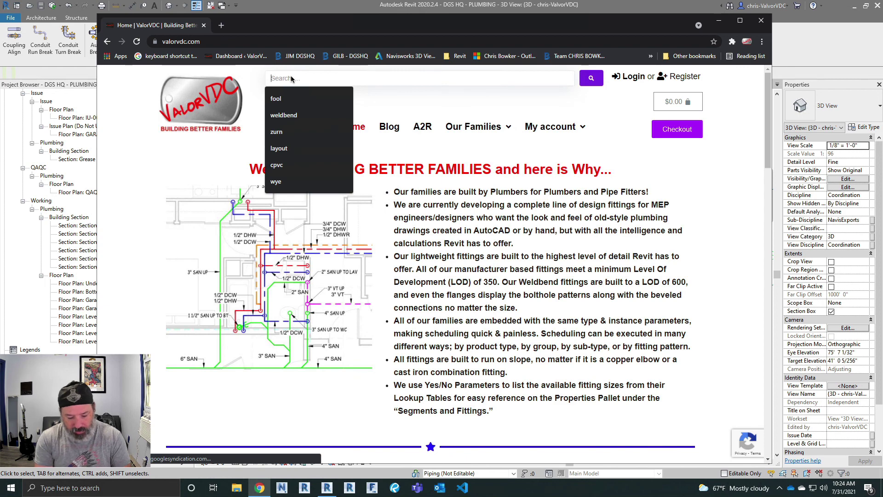
pyautogui.write('elbow')
pyautogui.press('Return')
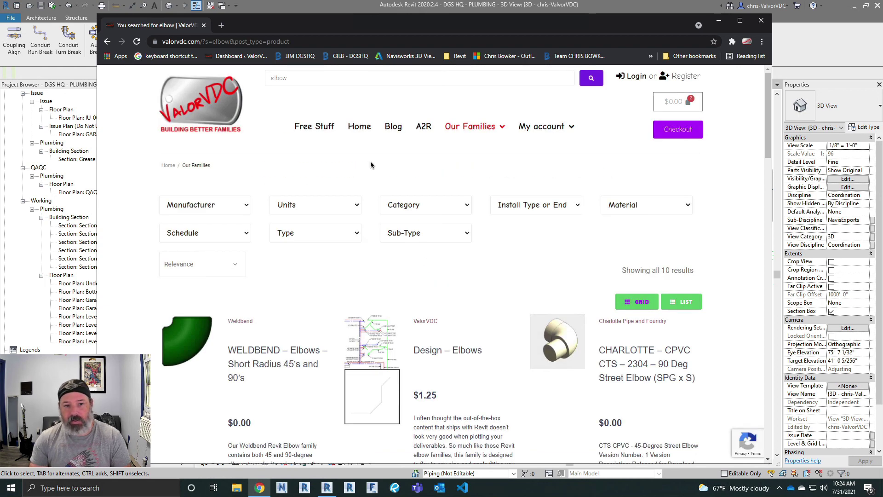
pyautogui.scroll(-10, 440, 270)
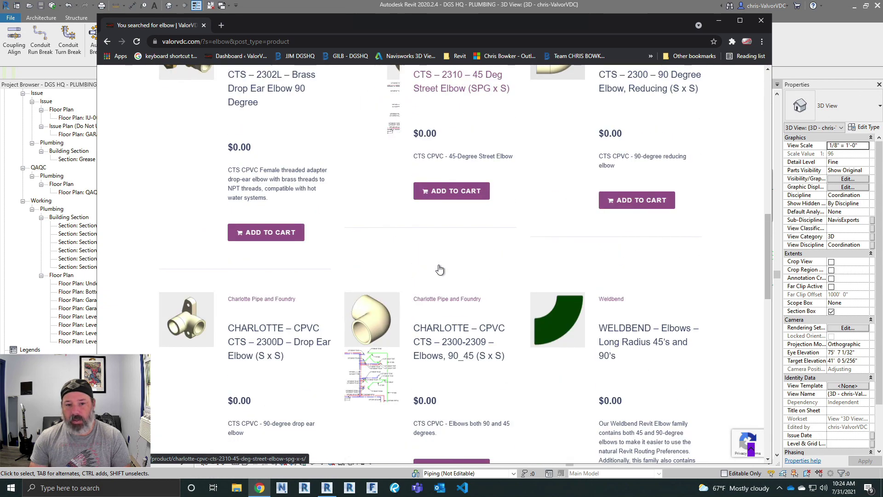
pyautogui.scroll(-8, 440, 269)
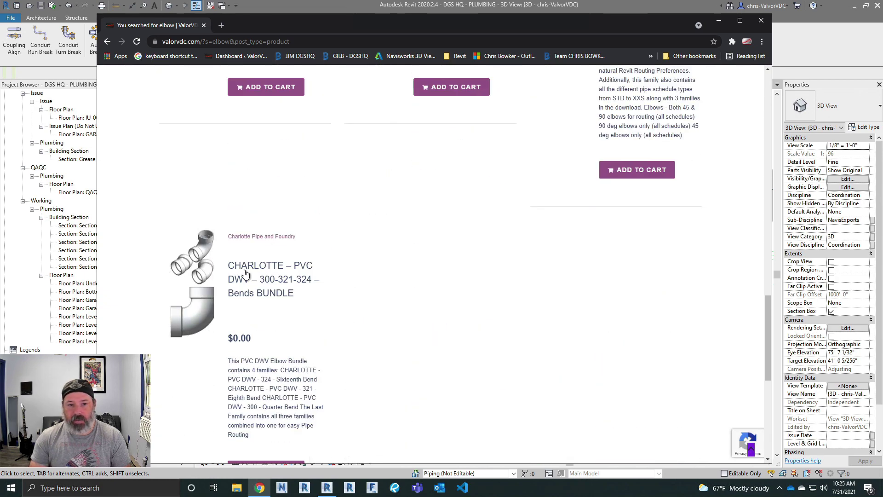
pyautogui.click(246, 274)
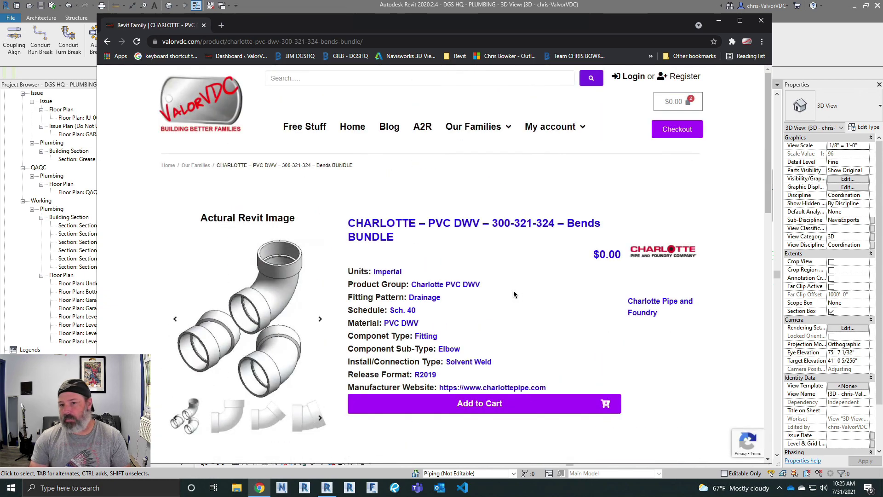
# Step: Add the Charlotte PVC DWV bends bundle to the cart and review the checkout page
pyautogui.scroll(-2, 513, 299)
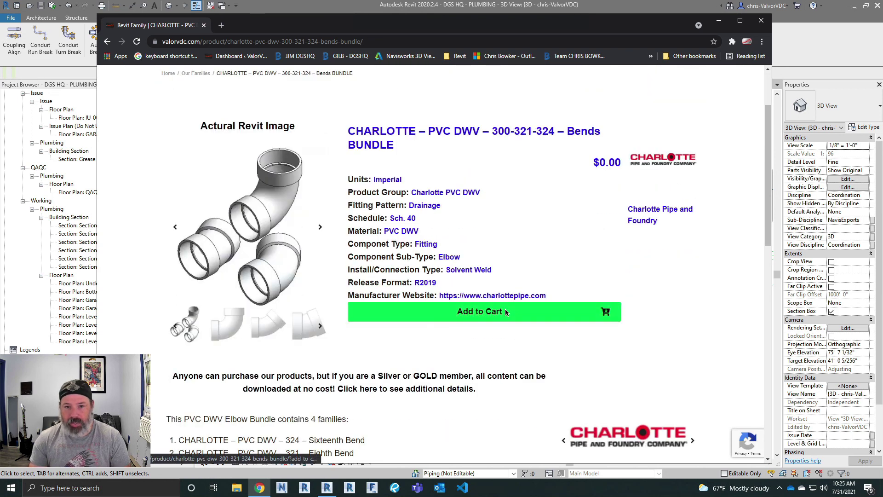
pyautogui.click(516, 316)
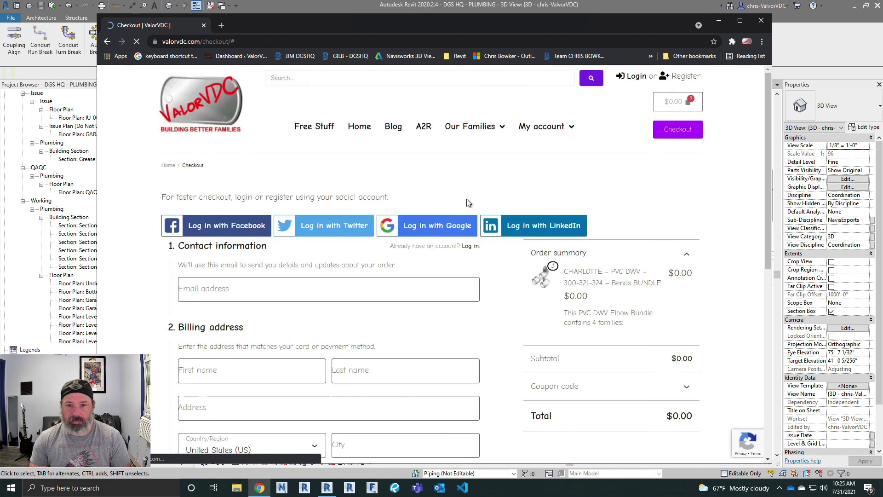
pyautogui.scroll(-4, 491, 302)
pyautogui.scroll(2, 521, 323)
pyautogui.scroll(1, 522, 324)
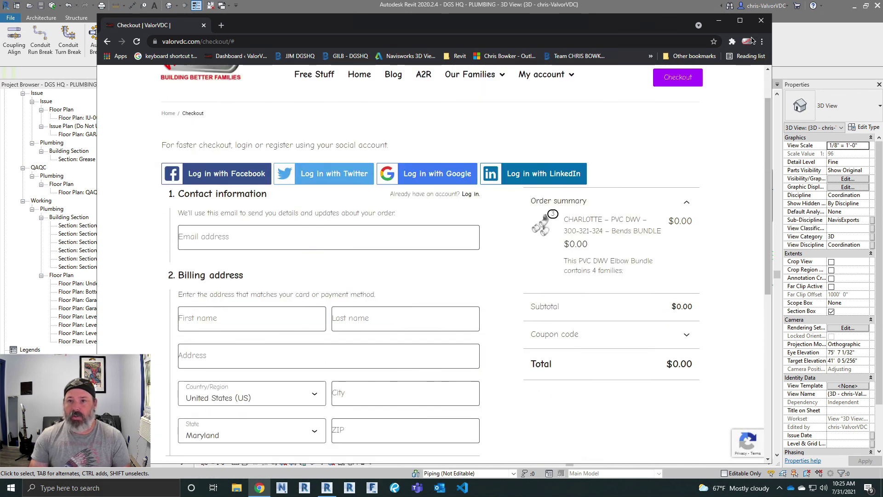
# Step: Close the browser and return to the top-oriented 3D view in Revit
pyautogui.click(761, 21)
pyautogui.scroll(-1, 482, 233)
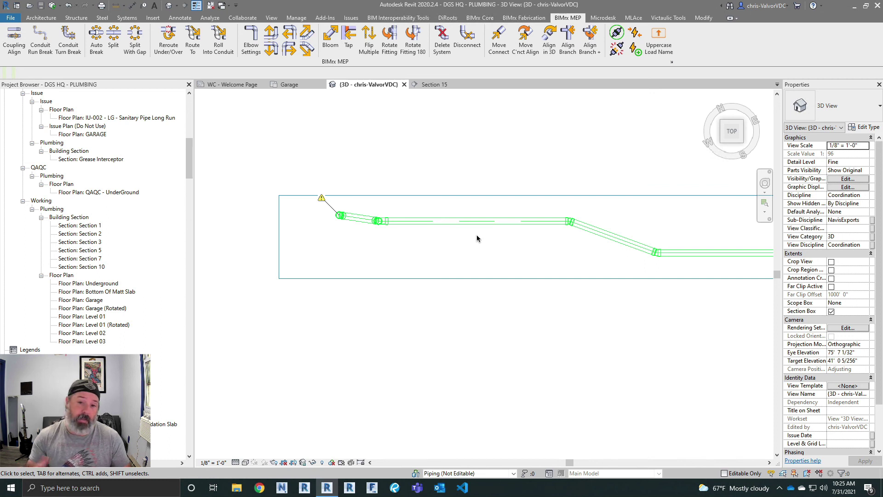
# Step: Change the pipe type of the entire connected run from end to end to Standard
pyautogui.scroll(-2, 470, 236)
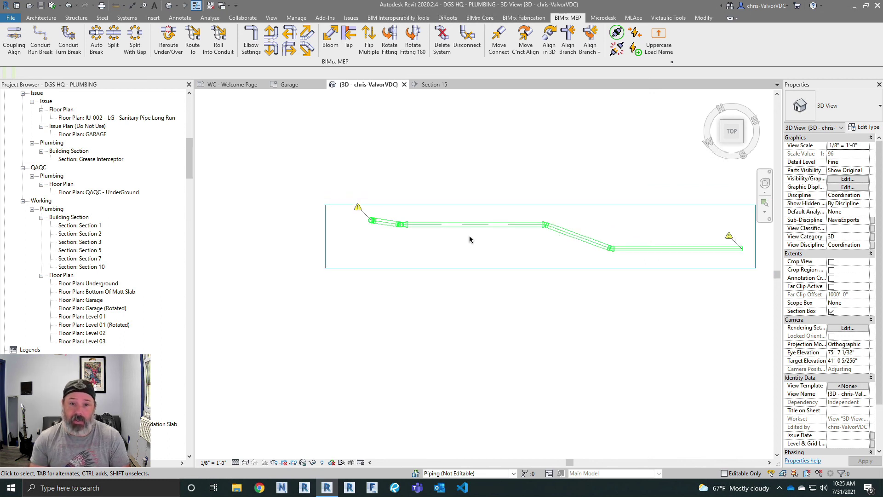
pyautogui.scroll(3, 473, 239)
pyautogui.scroll(-1, 476, 239)
pyautogui.moveTo(495, 248); pyautogui.dragTo(465, 244, button='middle')
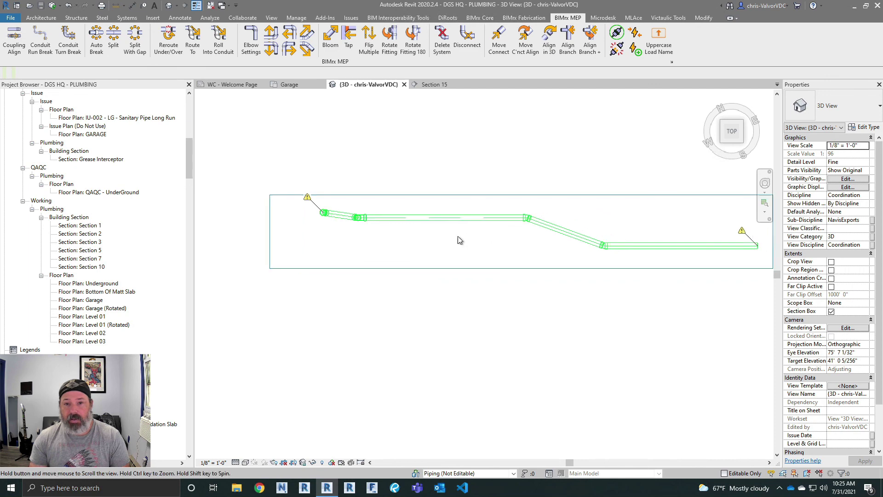
pyautogui.moveTo(627, 261); pyautogui.dragTo(286, 212)
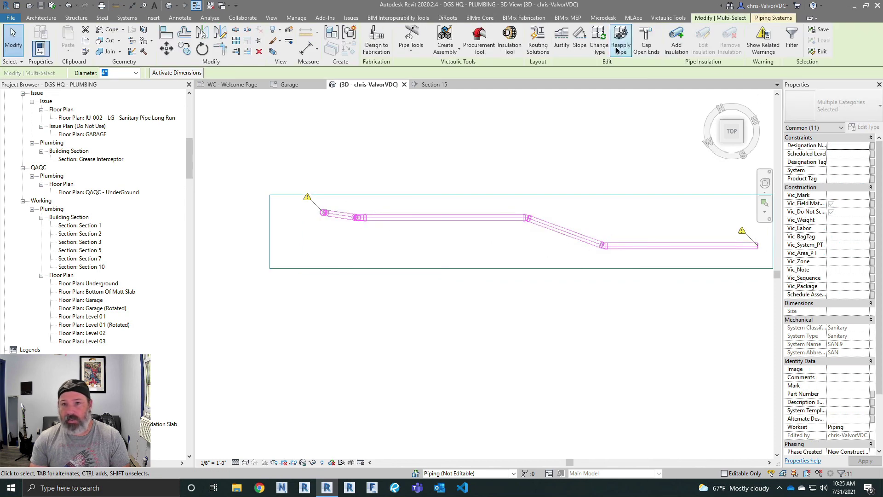
pyautogui.click(598, 44)
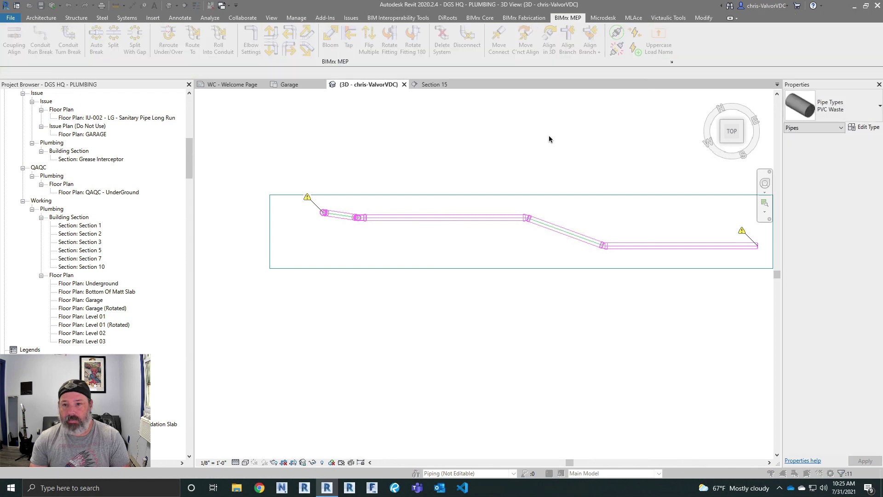
pyautogui.click(853, 105)
pyautogui.click(817, 241)
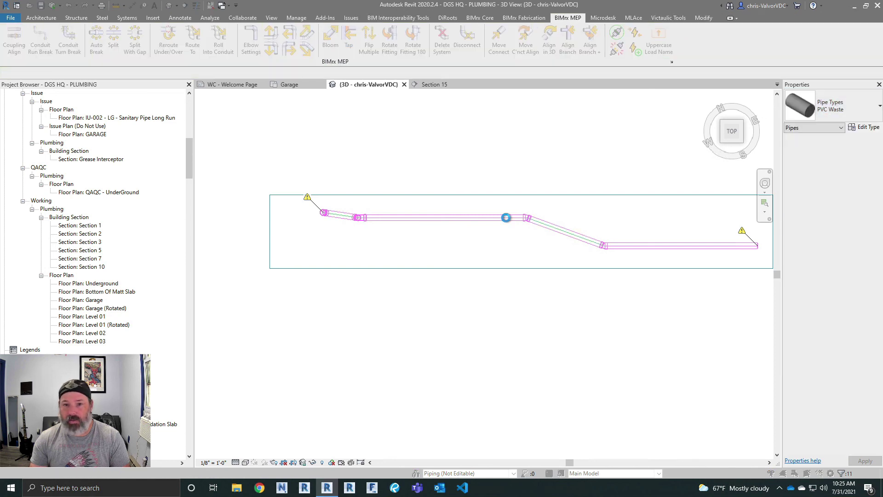
# Step: Undo the pipe type change on the run
pyautogui.scroll(2, 485, 223)
pyautogui.press('super')
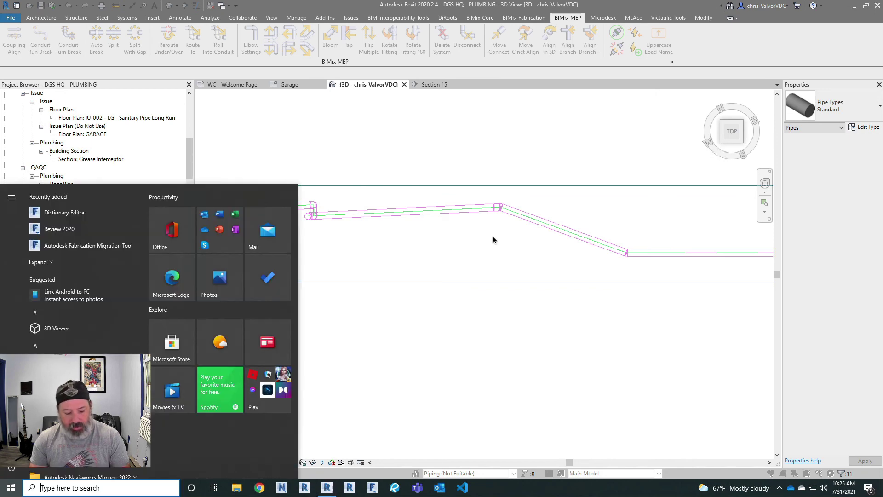
pyautogui.click(493, 248)
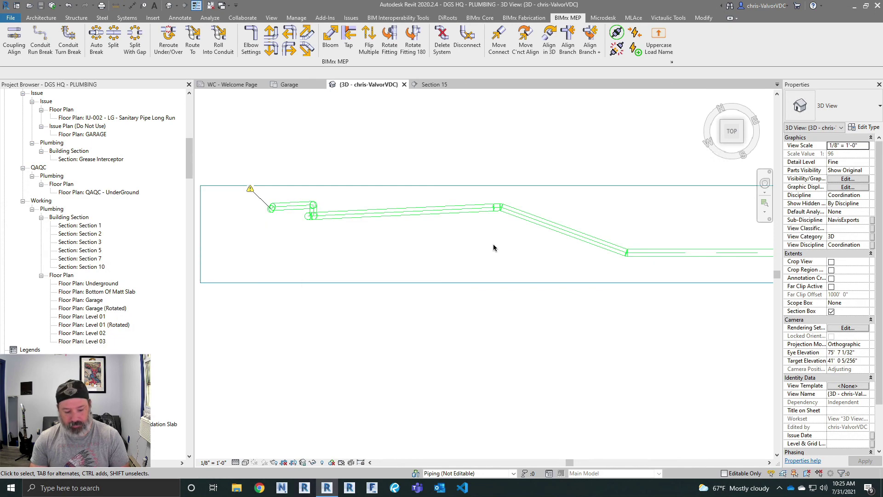
pyautogui.scroll(-1, 493, 248)
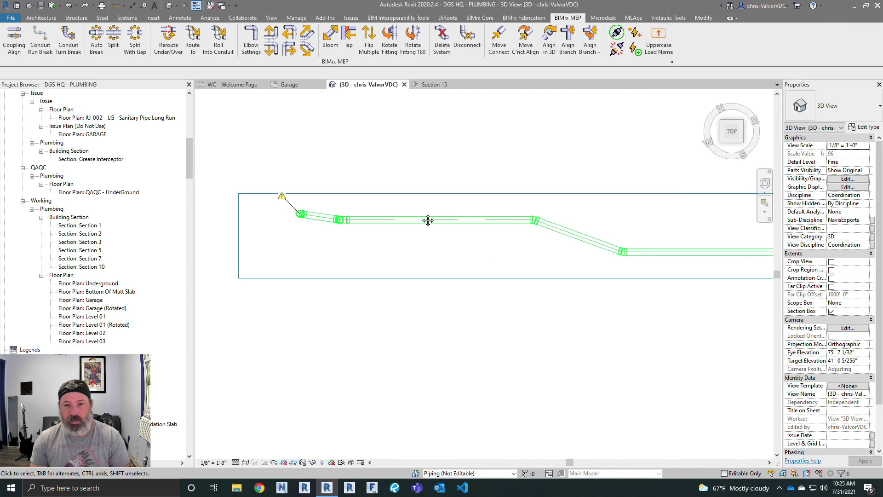
# Step: In the Garage floor plan, copy the two straight PVC Waste pipes beside the angled offset about 3'-4" above the run
pyautogui.moveTo(420, 177); pyautogui.dragTo(576, 243)
pyautogui.click(289, 84)
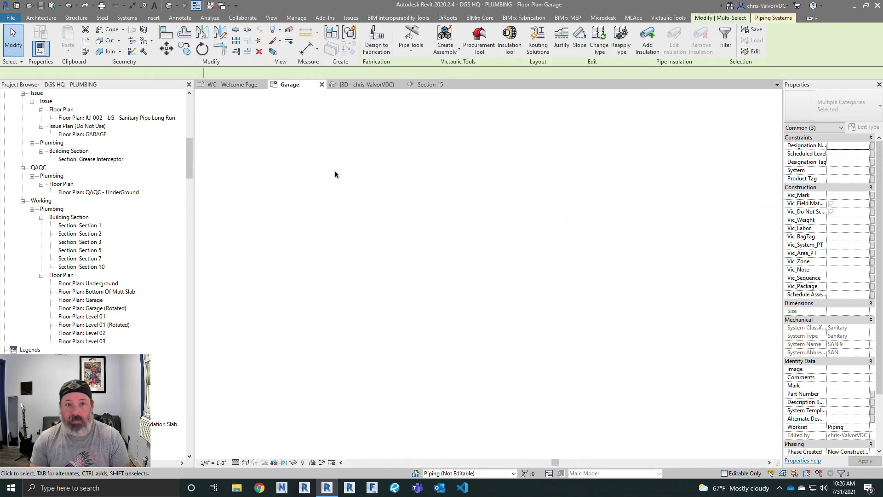
pyautogui.scroll(-2, 643, 291)
pyautogui.moveTo(524, 294); pyautogui.dragTo(249, 262, button='middle')
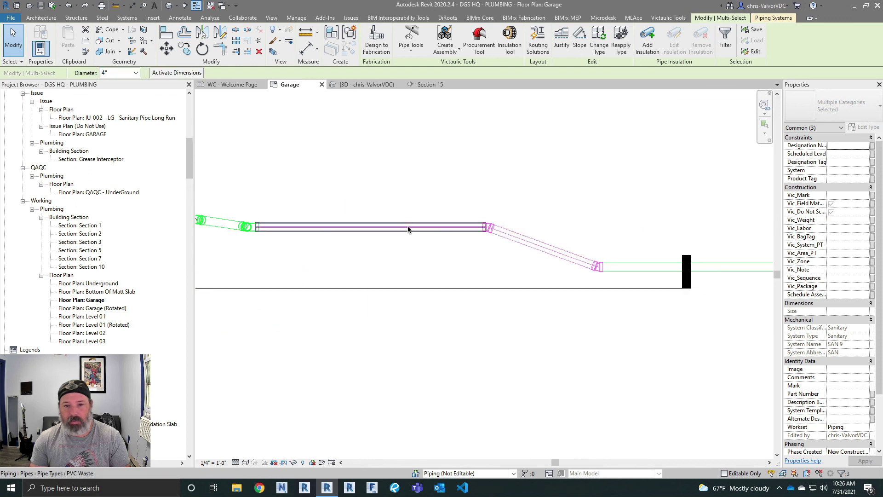
pyautogui.click(442, 229)
pyautogui.keyDown('ctrl'); pyautogui.click(628, 270); pyautogui.keyUp('ctrl')
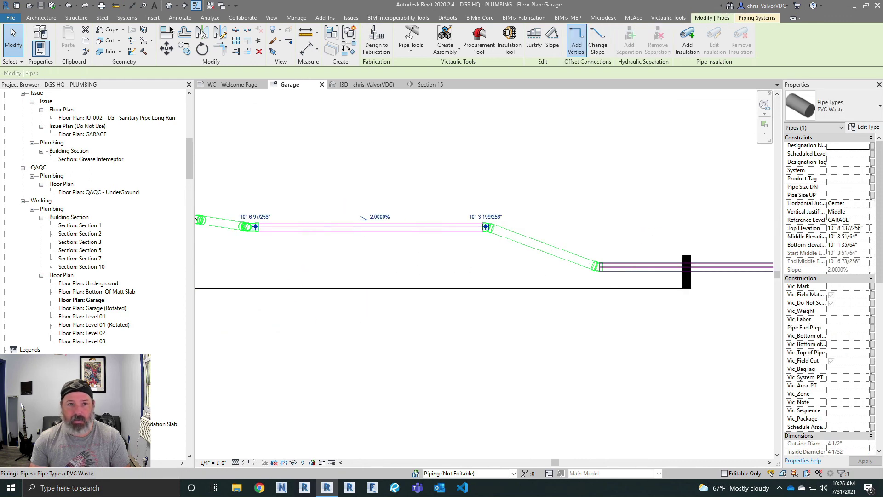
pyautogui.click(167, 49)
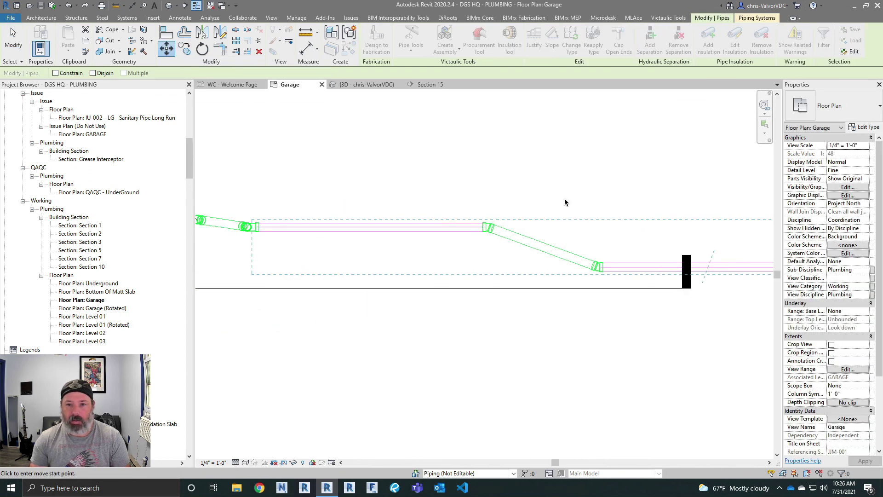
pyautogui.click(184, 49)
pyautogui.click(601, 219)
pyautogui.scroll(-1, 601, 240)
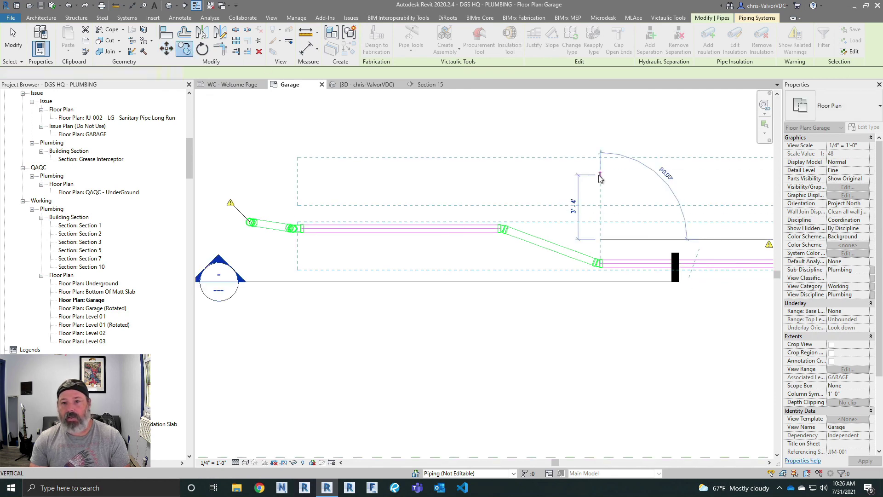
pyautogui.click(600, 179)
# Step: Set the pipe type of the two copied pipes to Standard
pyautogui.click(851, 106)
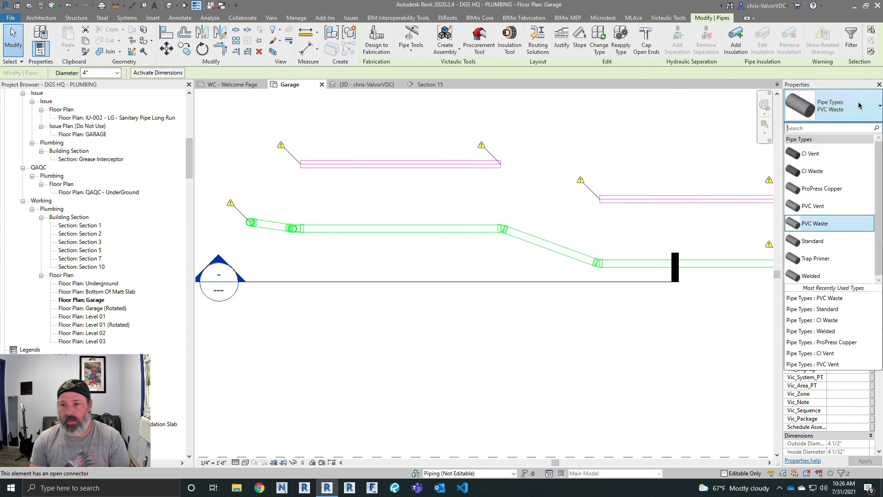
pyautogui.click(820, 249)
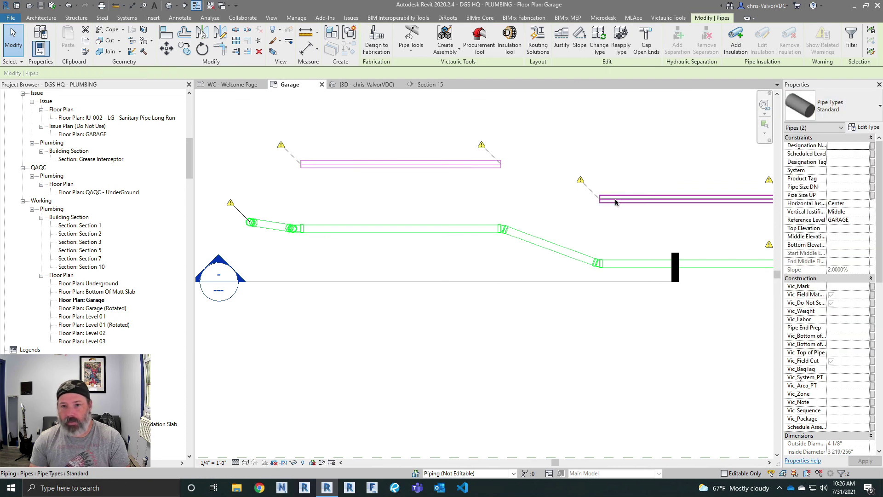
pyautogui.moveTo(611, 200); pyautogui.dragTo(636, 226, button='middle')
# Step: Generate routing solutions between the two Standard pipes, preview them through solution 9 of 21, and cancel the routing
pyautogui.click(536, 44)
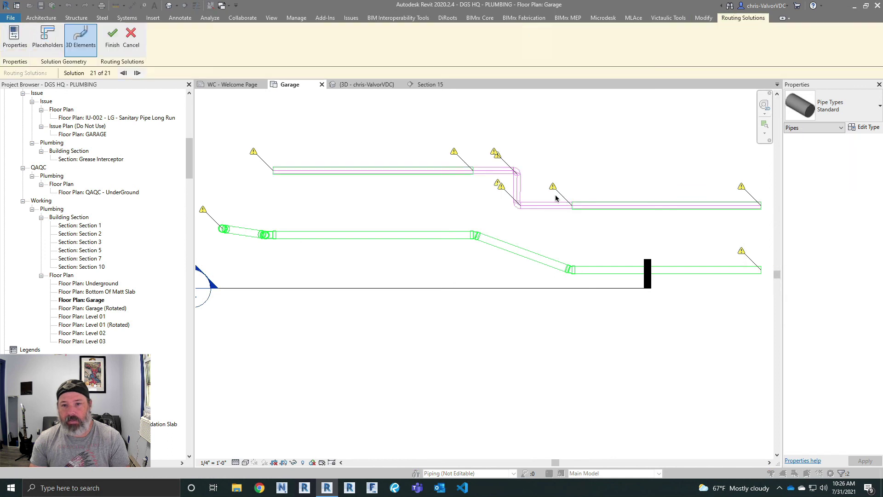
pyautogui.scroll(3, 515, 186)
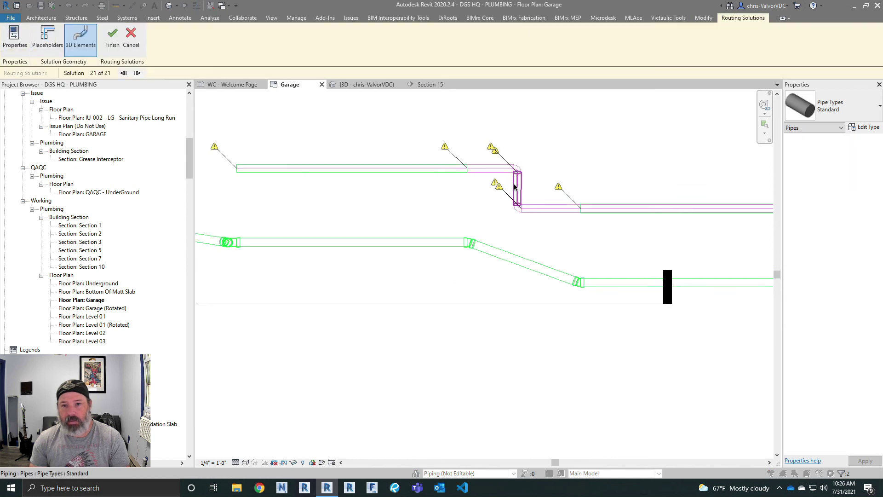
pyautogui.click(137, 74)
pyautogui.click(137, 73)
pyautogui.click(137, 73)
pyautogui.click(138, 73)
pyautogui.click(138, 73)
pyautogui.click(138, 73)
pyautogui.click(137, 73)
pyautogui.click(138, 73)
pyautogui.click(137, 73)
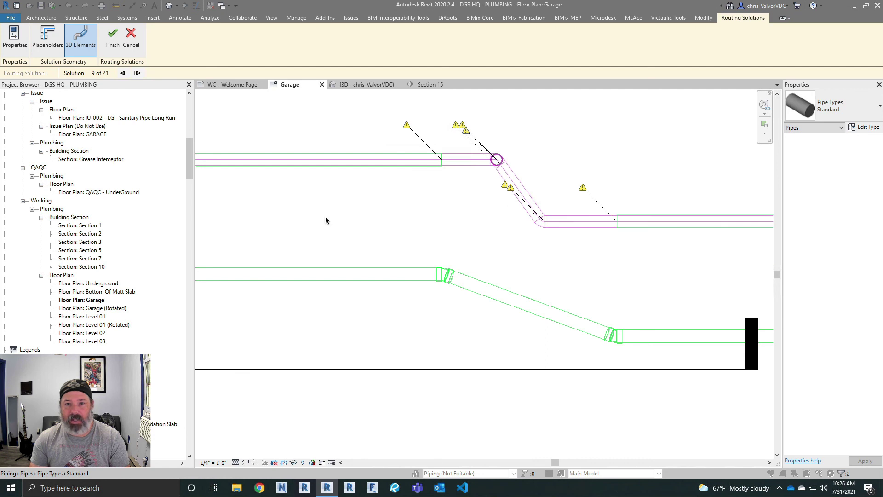
pyautogui.press('Escape')
pyautogui.click(488, 253)
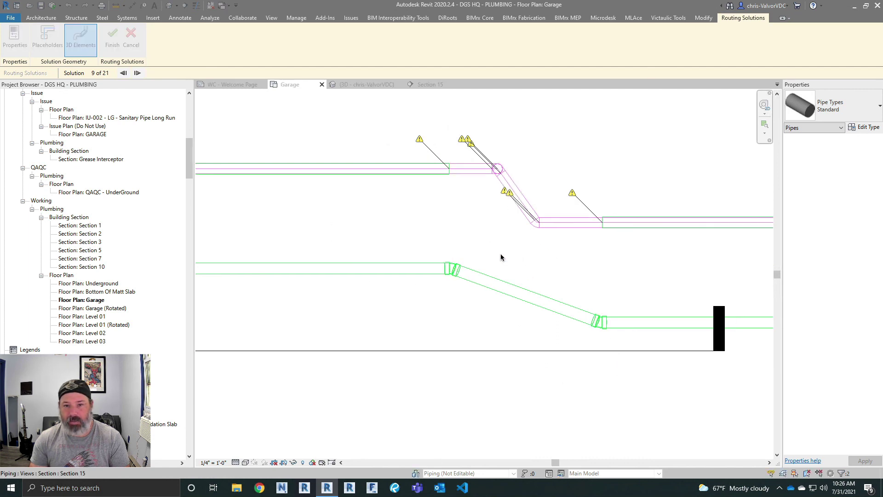
# Step: Open the Section 15 view from its section line and delete the angled offset pipe with its two end fittings
pyautogui.scroll(-1, 507, 281)
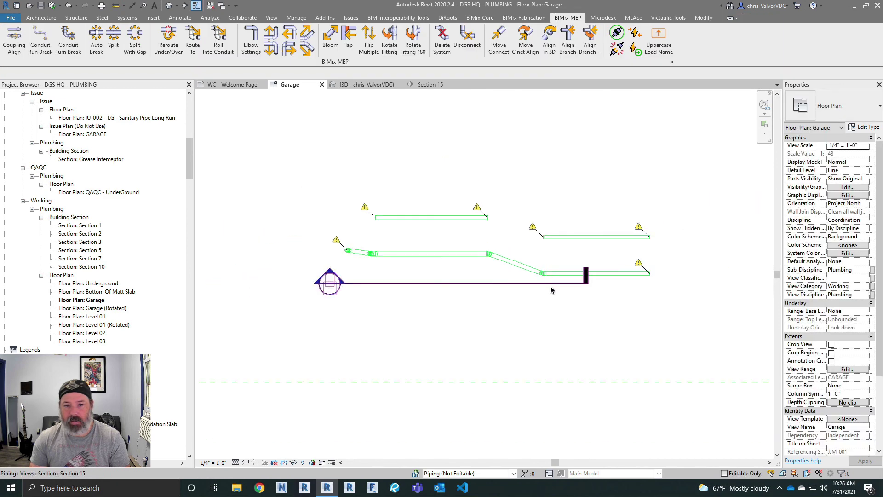
pyautogui.scroll(2, 533, 275)
pyautogui.moveTo(541, 290); pyautogui.dragTo(568, 296)
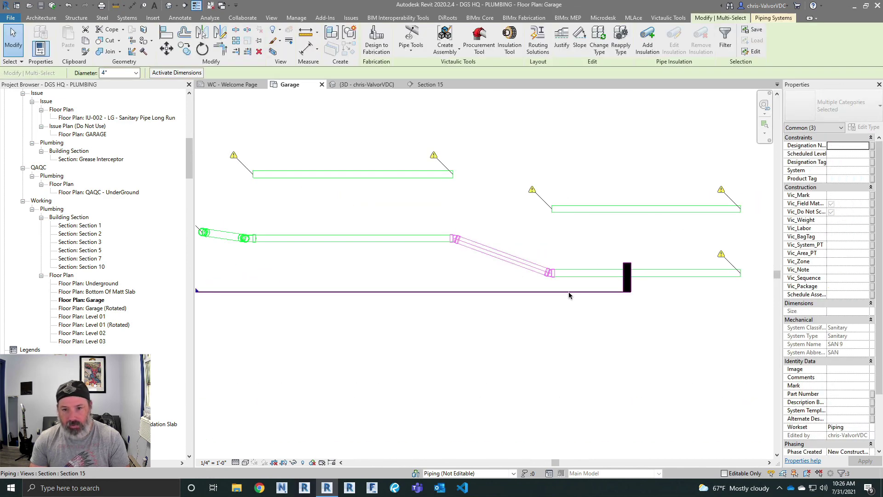
pyautogui.click(569, 294)
pyautogui.rightClick(569, 295)
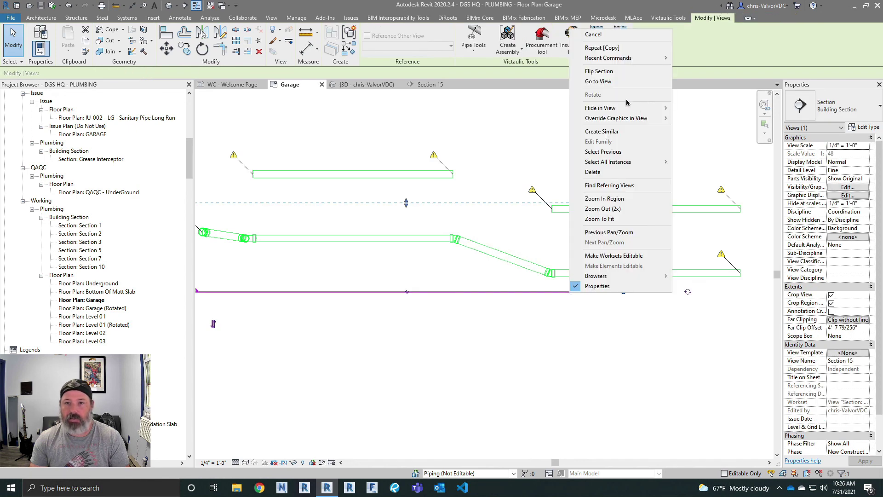
pyautogui.click(598, 81)
pyautogui.scroll(3, 428, 301)
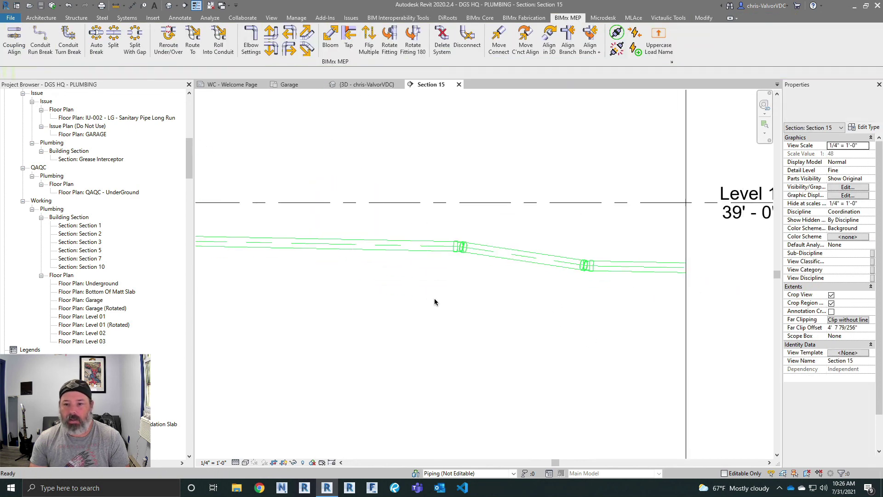
pyautogui.moveTo(584, 275); pyautogui.dragTo(643, 295)
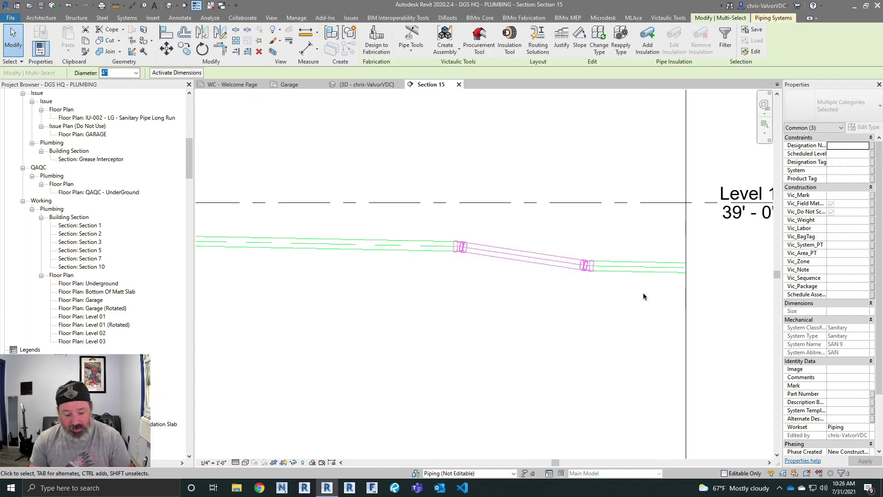
pyautogui.press('Delete')
# Step: Move the sloped pipe on the higher side of the gap straight up to an end elevation of about 11' 0 51/64"
pyautogui.click(425, 247)
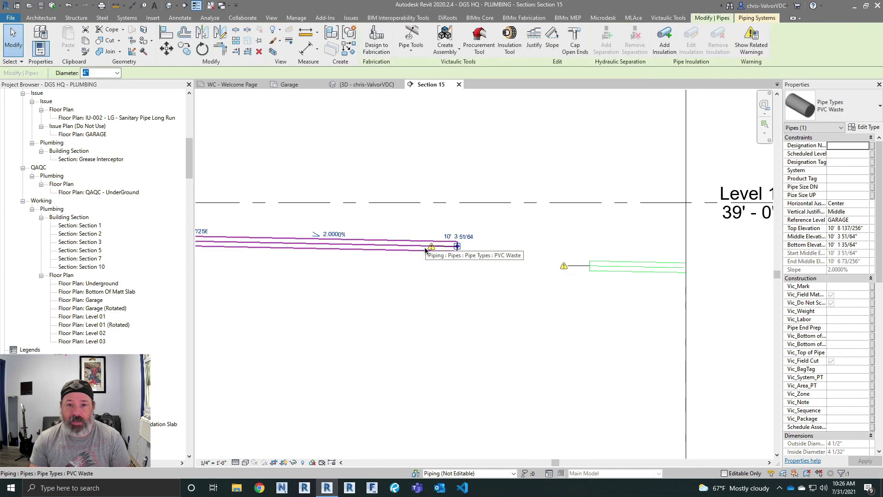
pyautogui.press('m')
pyautogui.press('v')
pyautogui.click(505, 299)
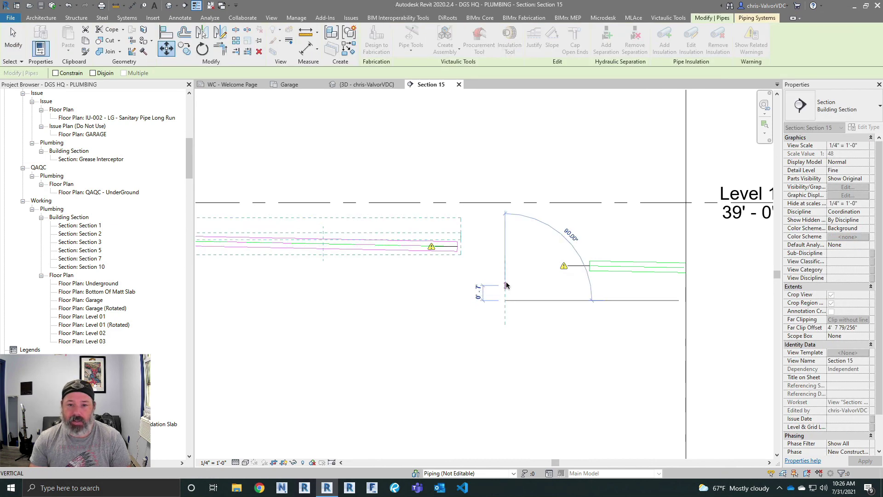
pyautogui.click(506, 282)
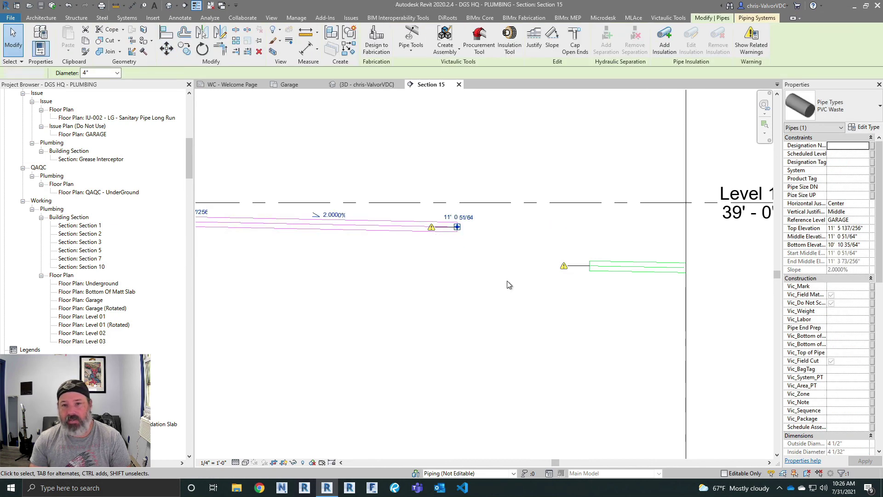
pyautogui.press('Escape')
# Step: In the 3D view, orient to a corner isometric and generate routing solutions between the two separated PVC Waste pipes
pyautogui.click(363, 85)
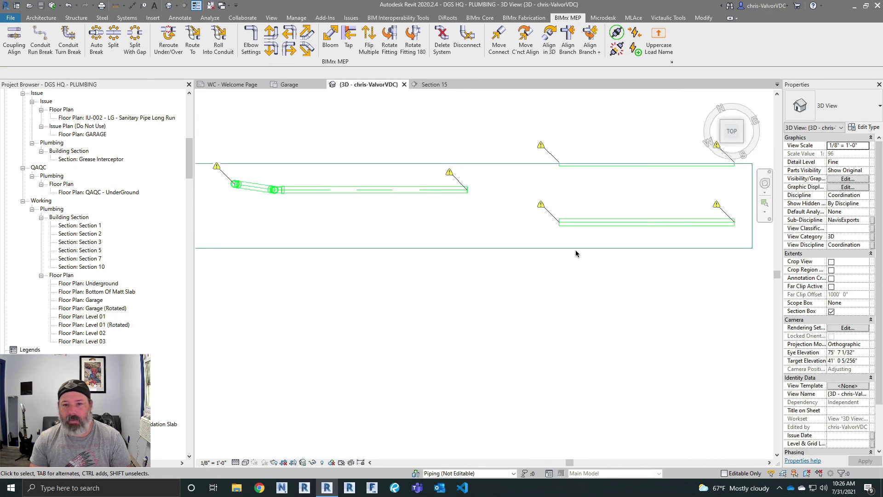
pyautogui.click(742, 142)
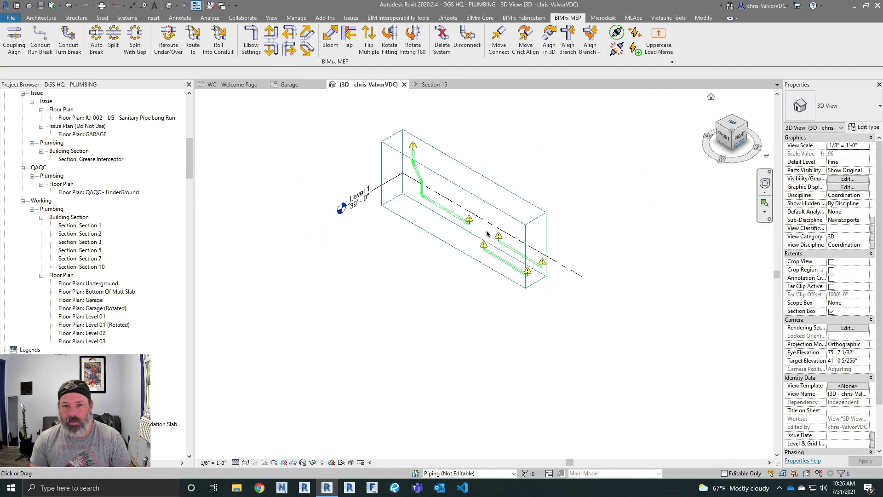
pyautogui.scroll(4, 490, 237)
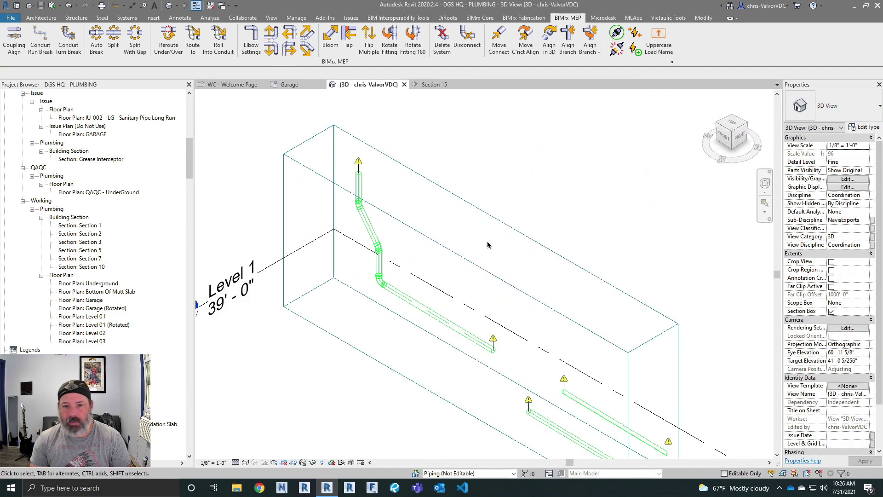
pyautogui.keyDown('ctrl'); pyautogui.click(562, 433); pyautogui.keyUp('ctrl')
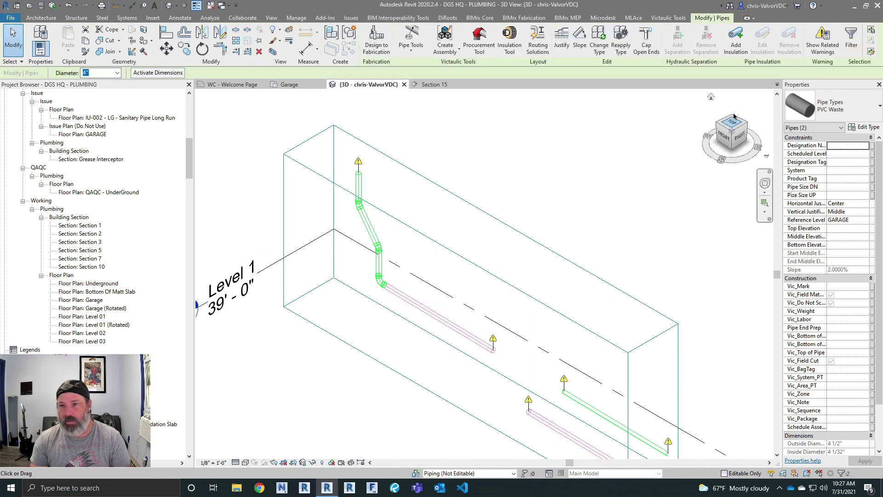
pyautogui.click(537, 43)
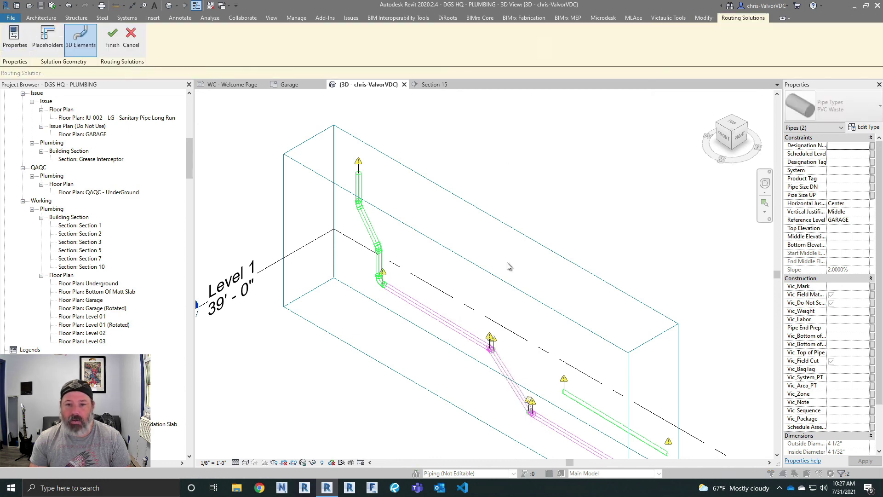
# Step: Preview all 21 routing solutions between the two separated PVC Waste pipes, cycling back to solution 1
pyautogui.moveTo(541, 387); pyautogui.dragTo(522, 351, button='middle')
pyautogui.scroll(3, 522, 348)
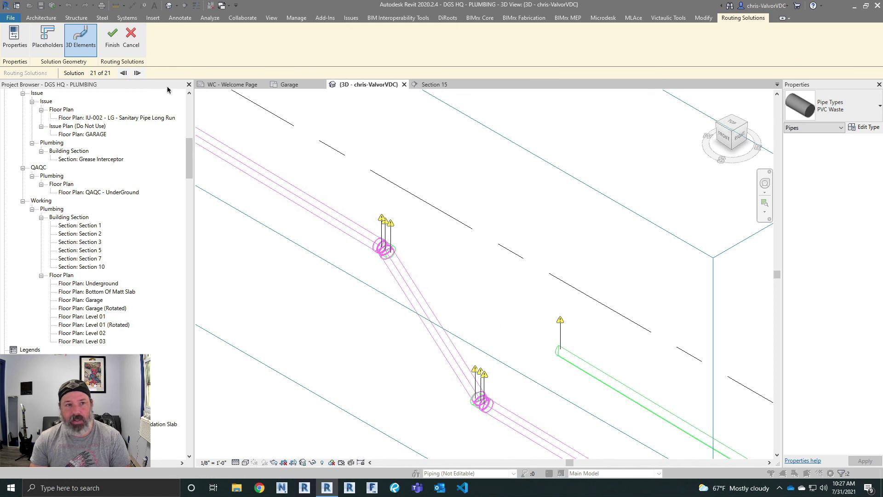
pyautogui.click(137, 73)
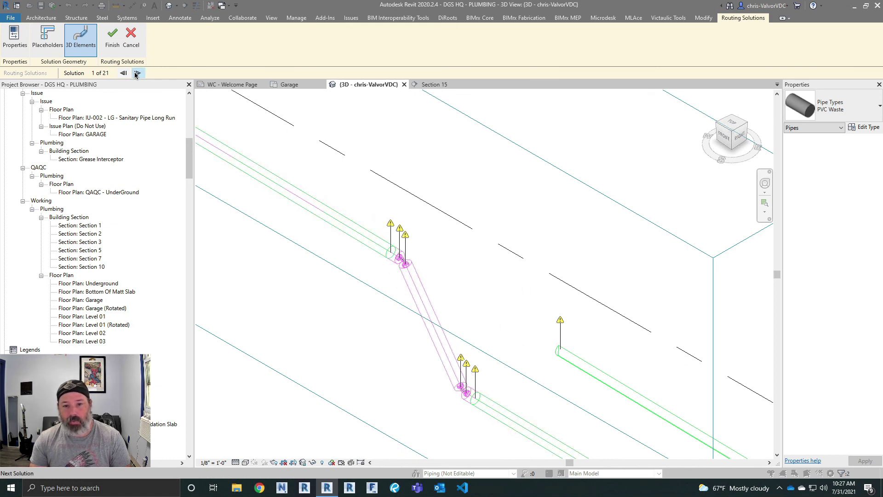
pyautogui.click(137, 74)
pyautogui.click(137, 73)
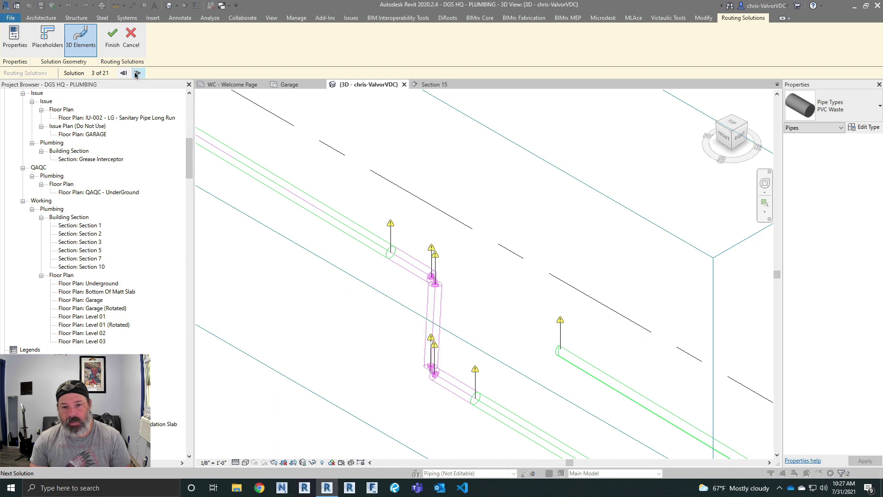
pyautogui.click(137, 74)
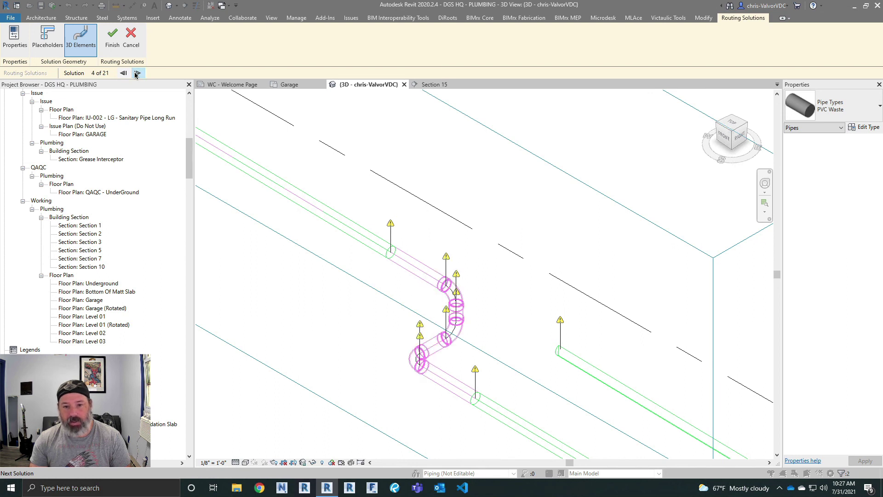
pyautogui.click(137, 74)
pyautogui.click(137, 74)
pyautogui.click(137, 74)
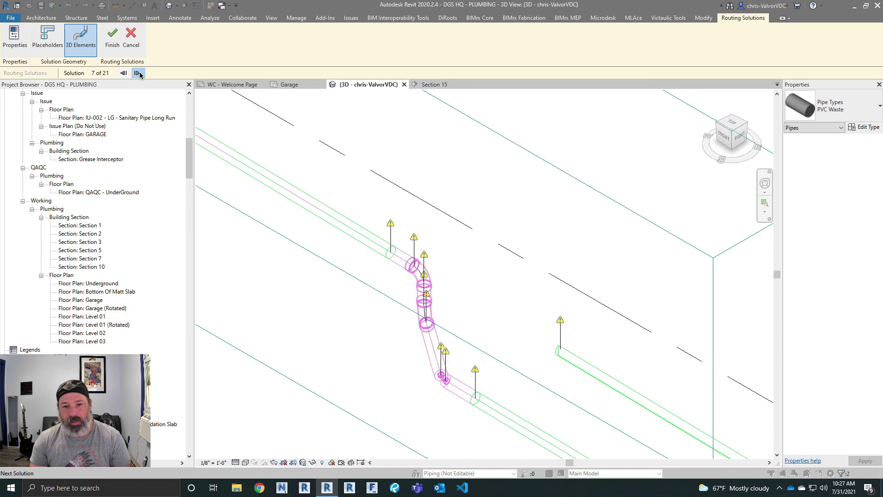
pyautogui.click(137, 74)
pyautogui.click(137, 74)
pyautogui.click(137, 74)
pyautogui.click(137, 73)
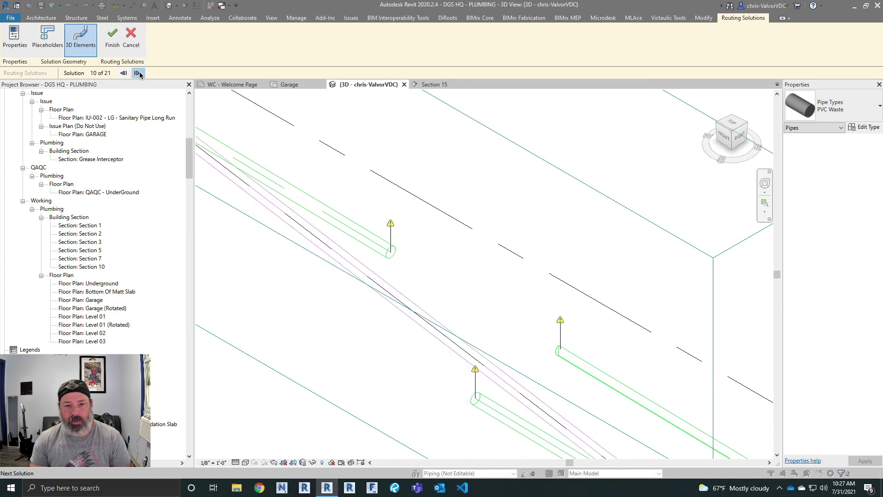
pyautogui.click(137, 73)
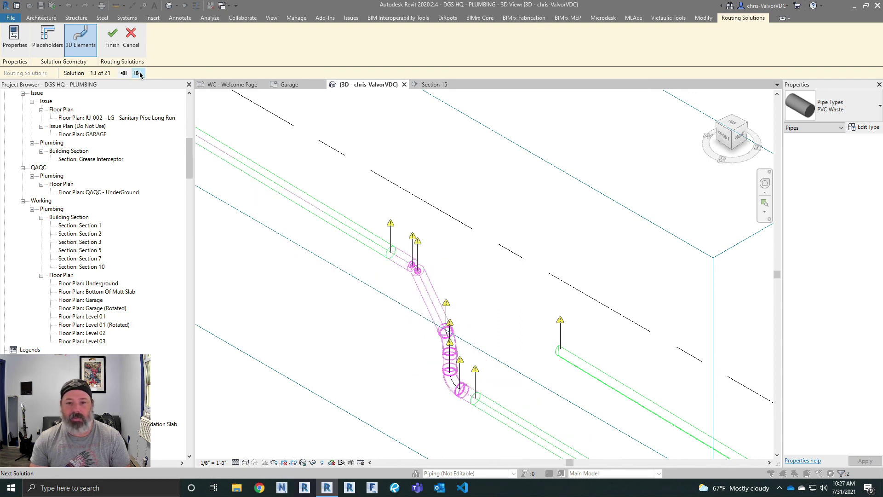
pyautogui.click(137, 73)
pyautogui.click(138, 74)
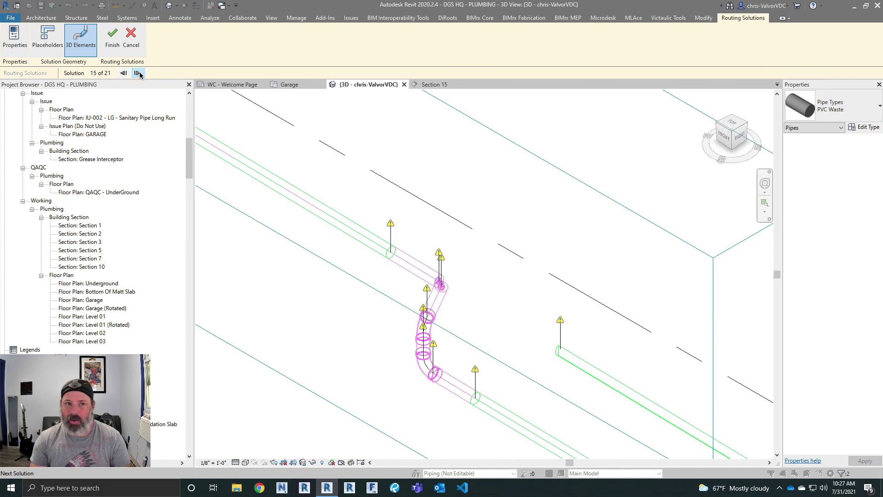
pyautogui.click(138, 74)
pyautogui.click(137, 73)
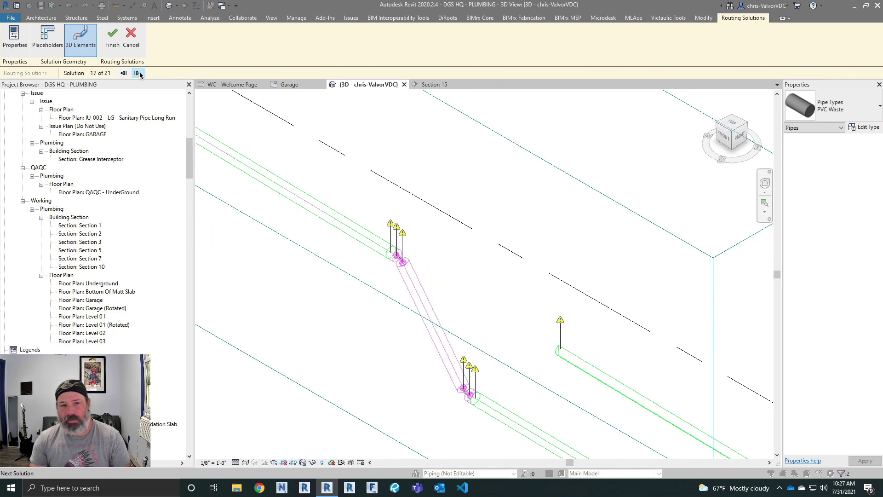
pyautogui.click(137, 73)
pyautogui.click(137, 74)
pyautogui.click(138, 73)
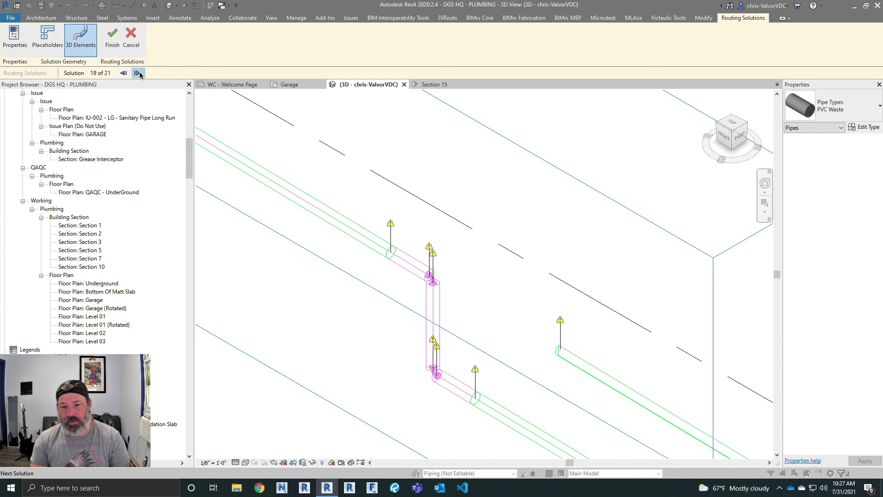
pyautogui.click(138, 74)
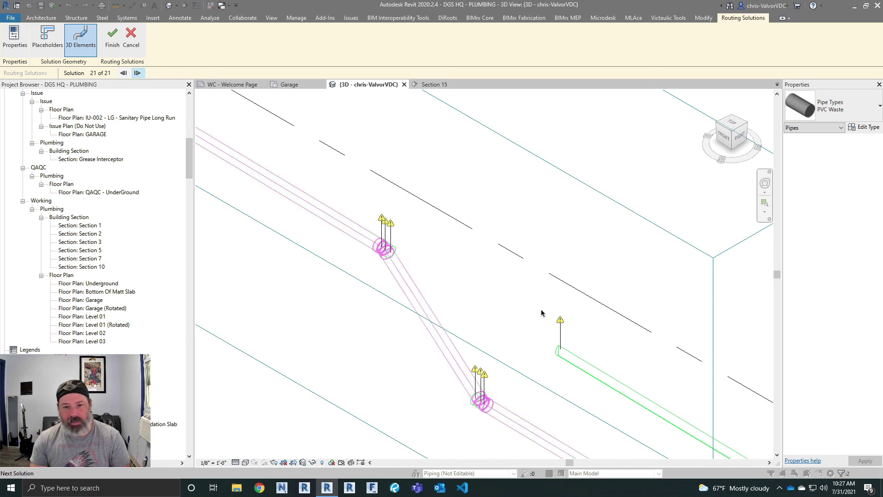
pyautogui.scroll(-1, 533, 316)
pyautogui.moveTo(524, 316); pyautogui.dragTo(511, 293, button='middle')
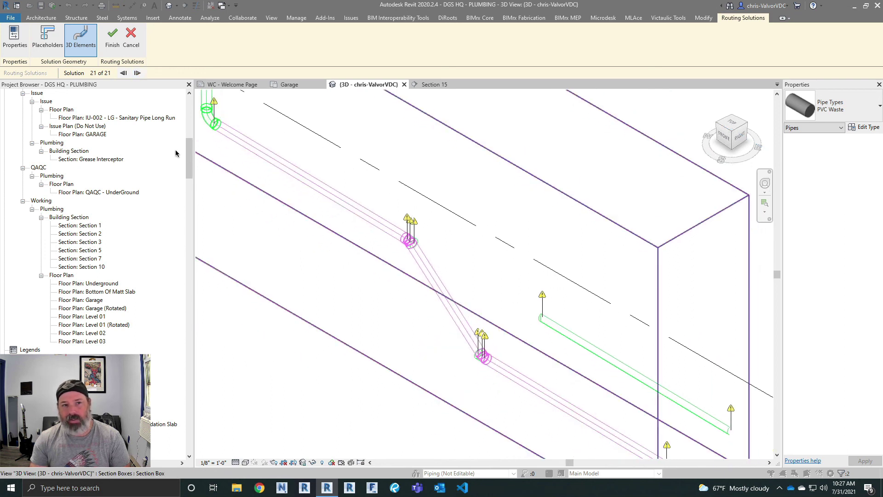
pyautogui.click(138, 73)
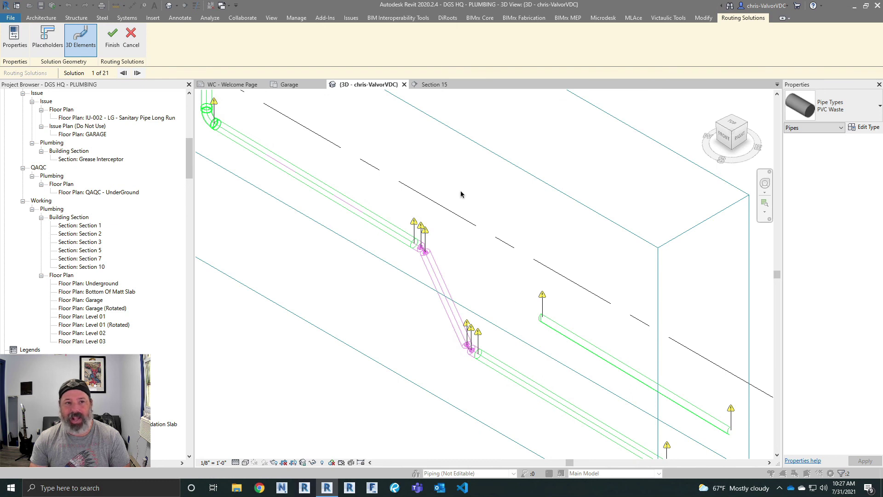
# Step: Inspect solution 1 at the gap between the pipes, and quit the routing solution without applying it
pyautogui.scroll(-2, 477, 277)
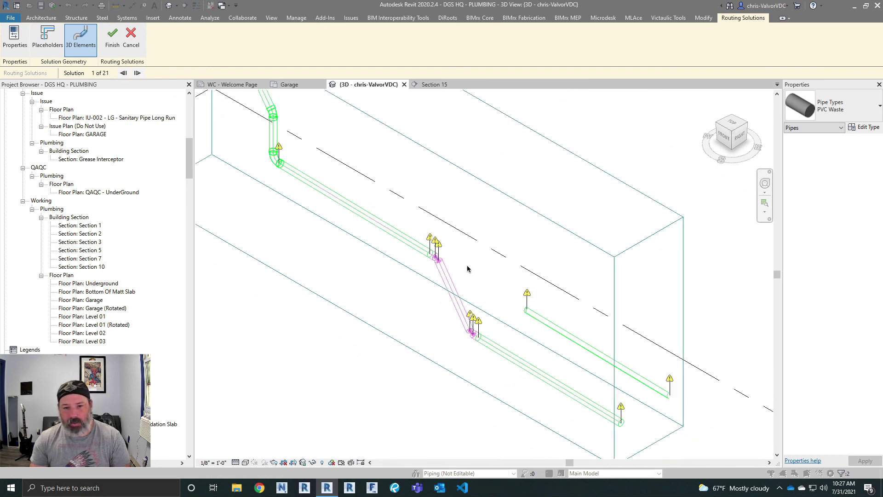
pyautogui.scroll(2, 469, 291)
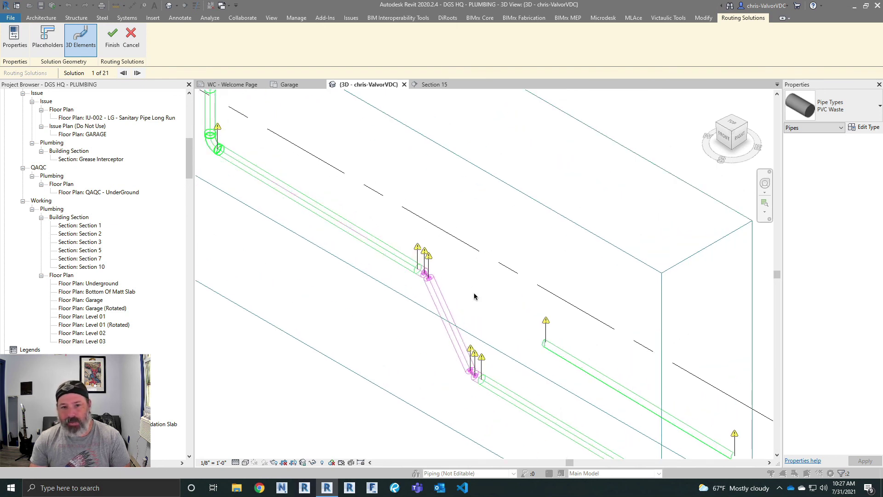
pyautogui.press('Escape')
pyautogui.click(499, 253)
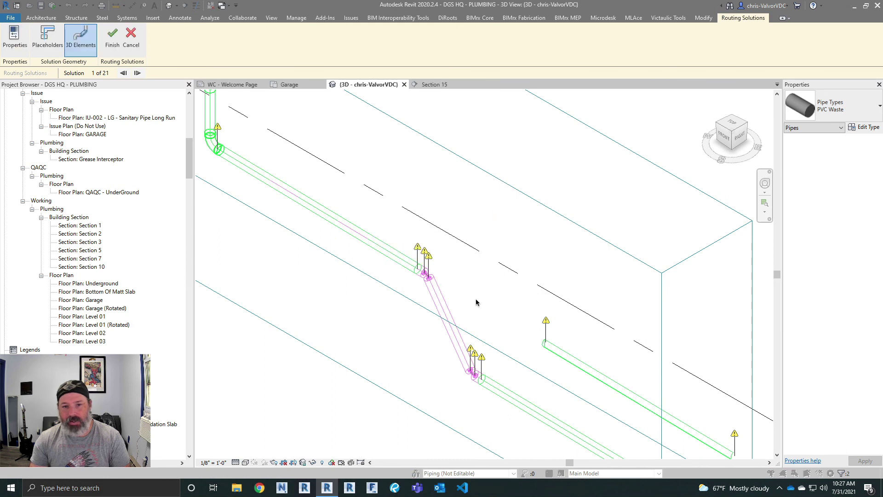
pyautogui.scroll(-1, 478, 303)
pyautogui.press('Escape')
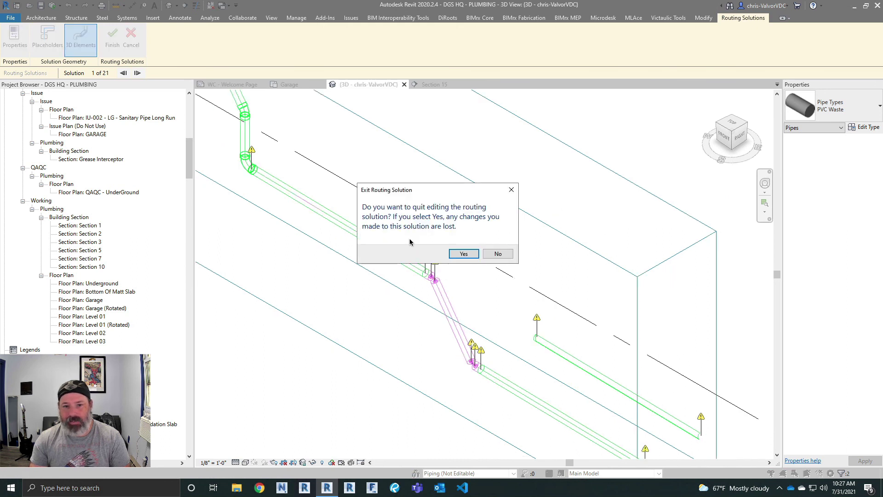
pyautogui.click(499, 253)
pyautogui.scroll(-3, 410, 248)
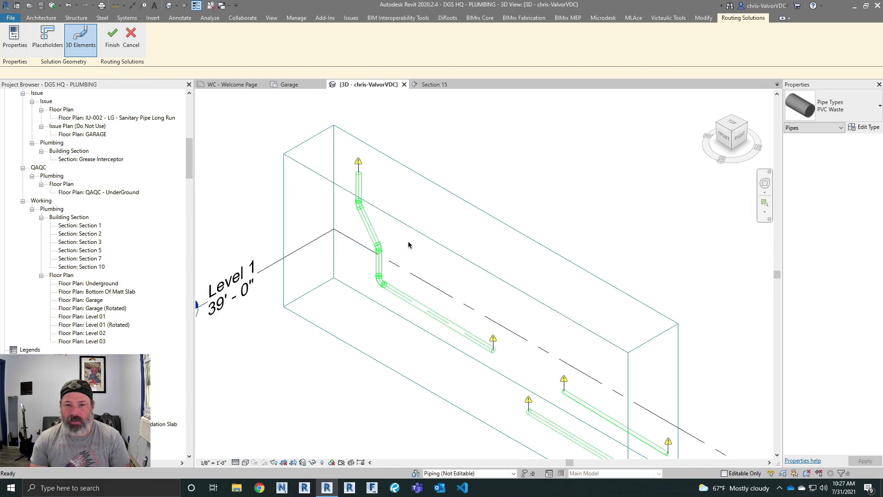
# Step: Connect the PVC Waste pipe from the riser to the lower offset pipe with BIMrx MEP's Route To, using a custom angle of 45
pyautogui.moveTo(477, 344); pyautogui.dragTo(502, 361, button='middle')
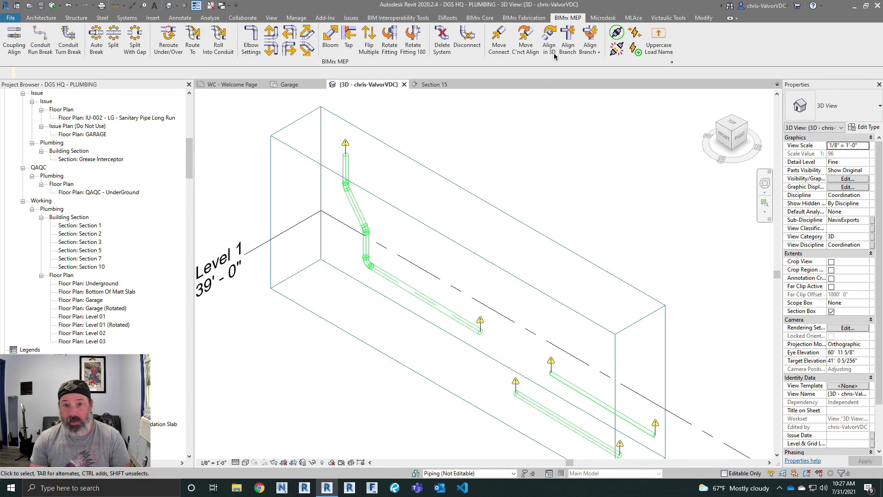
pyautogui.click(604, 18)
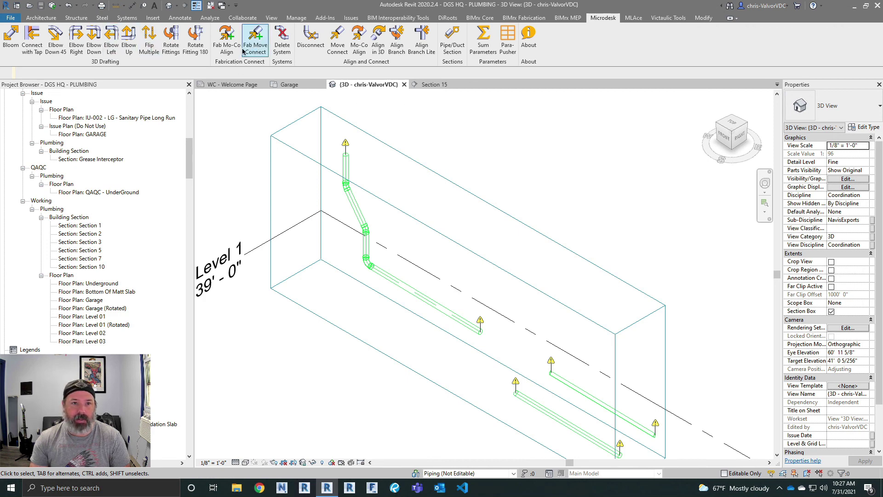
pyautogui.click(567, 18)
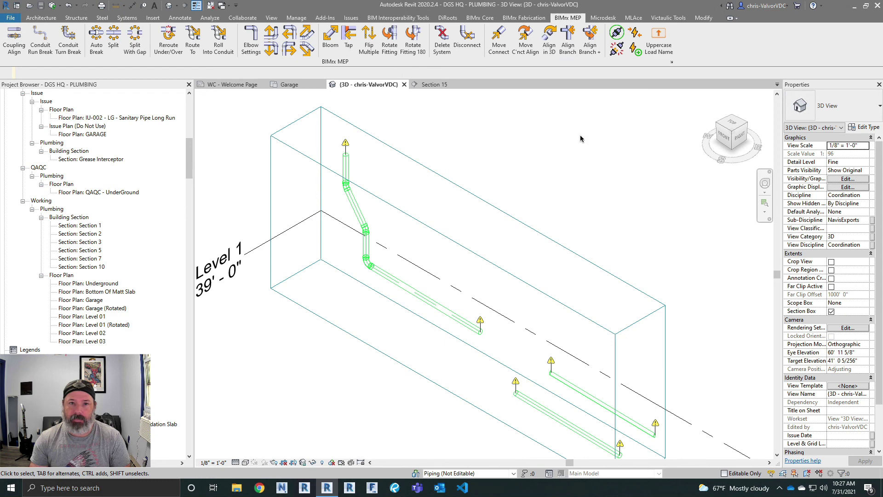
pyautogui.click(185, 45)
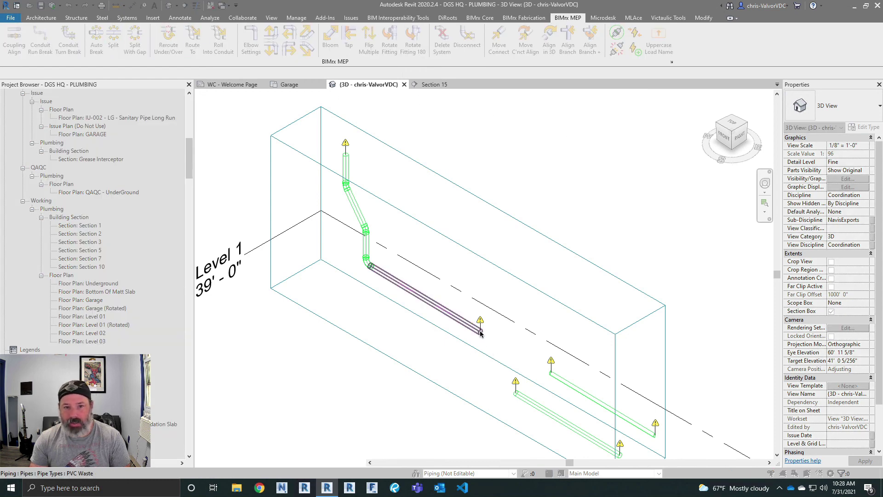
pyautogui.click(479, 332)
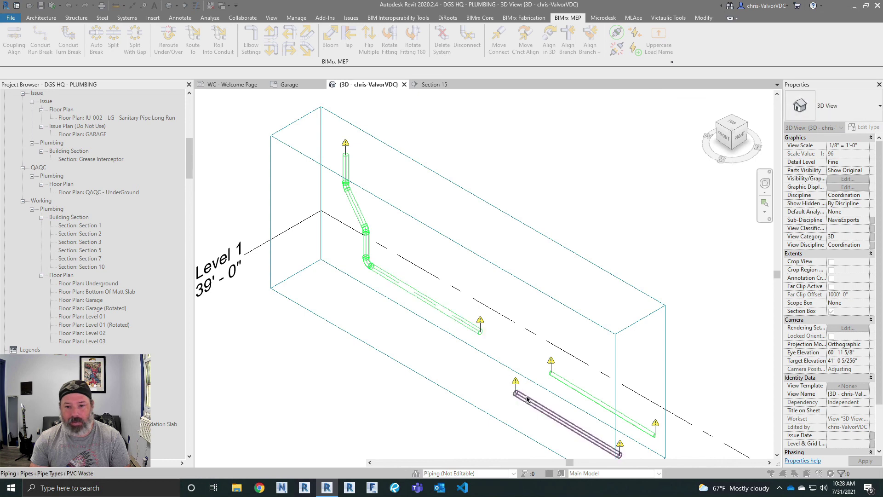
pyautogui.click(526, 395)
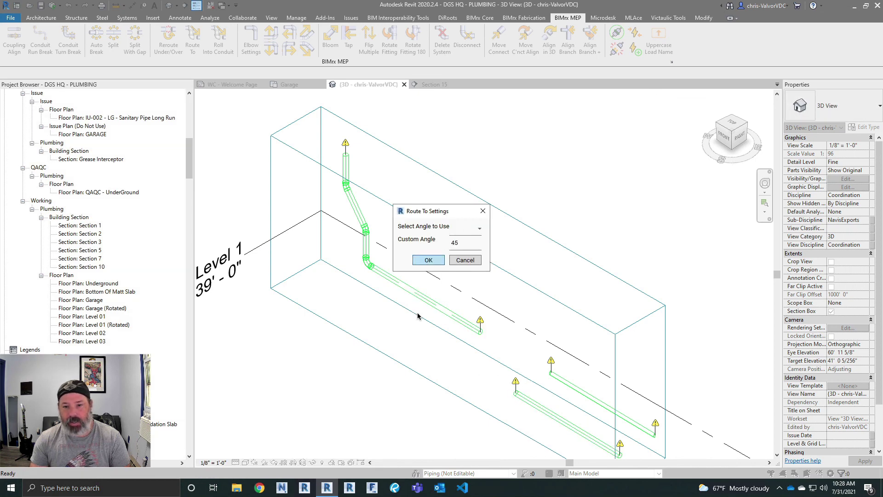
pyautogui.scroll(3, 496, 352)
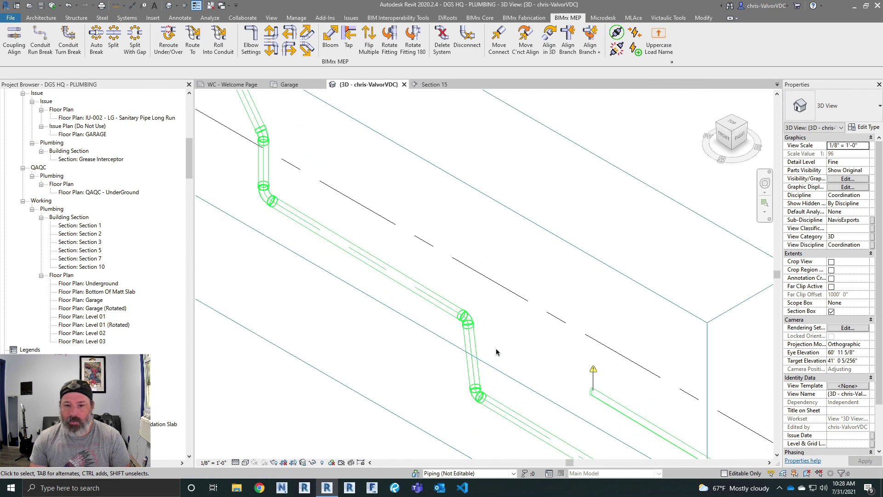
# Step: Examine the angle and dimension properties of the elbow at the upper end of the new offset
pyautogui.scroll(3, 481, 320)
pyautogui.click(467, 318)
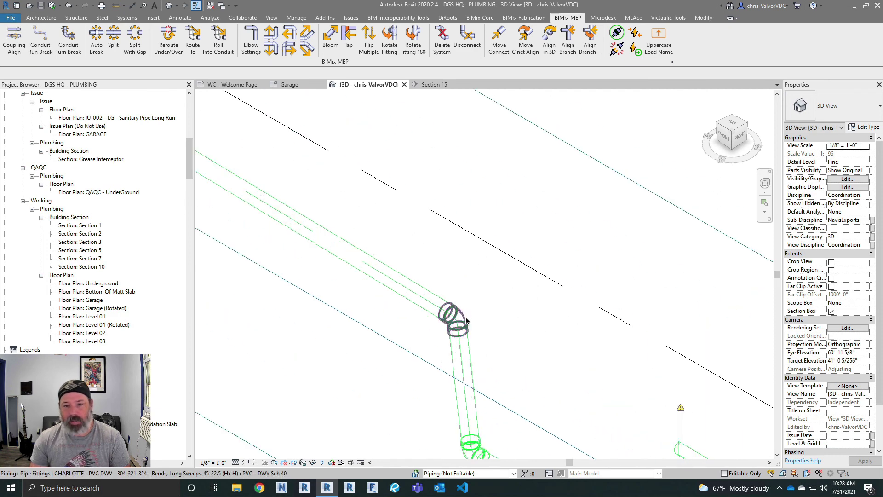
pyautogui.scroll(-10, 830, 335)
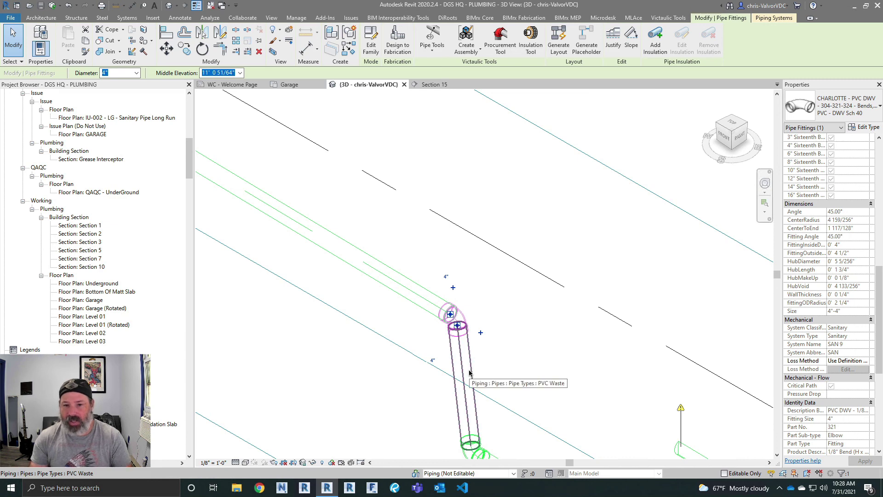
pyautogui.scroll(-3, 503, 362)
pyautogui.click(509, 360)
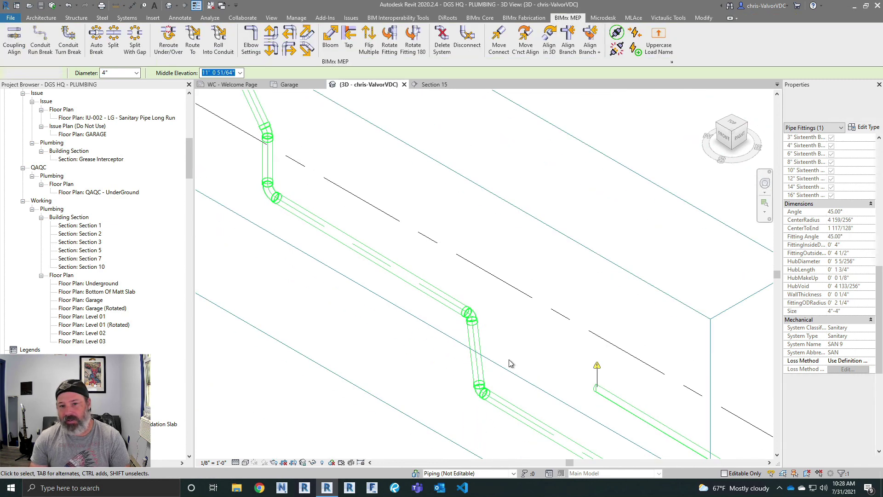
# Step: Examine the angle and dimension properties of the bend at the base of the riser
pyautogui.scroll(-2, 511, 360)
pyautogui.moveTo(514, 343); pyautogui.dragTo(521, 356, button='middle')
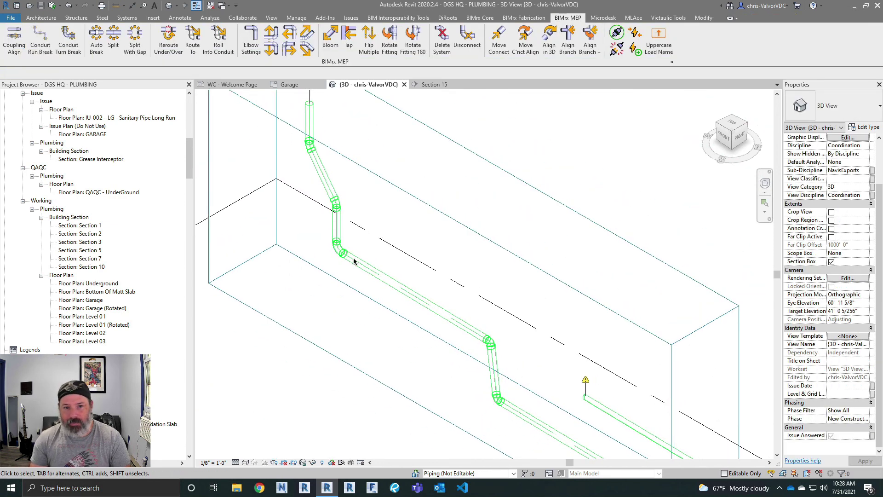
pyautogui.moveTo(362, 260); pyautogui.dragTo(372, 280, button='middle')
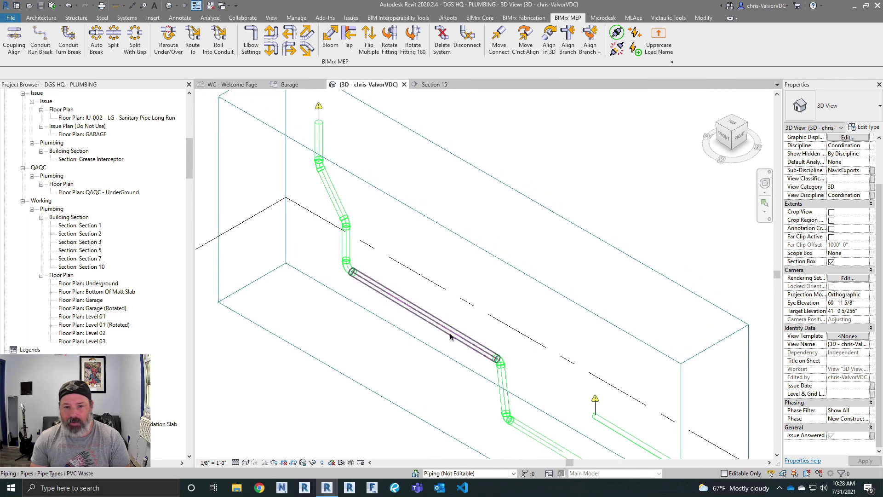
pyautogui.click(346, 269)
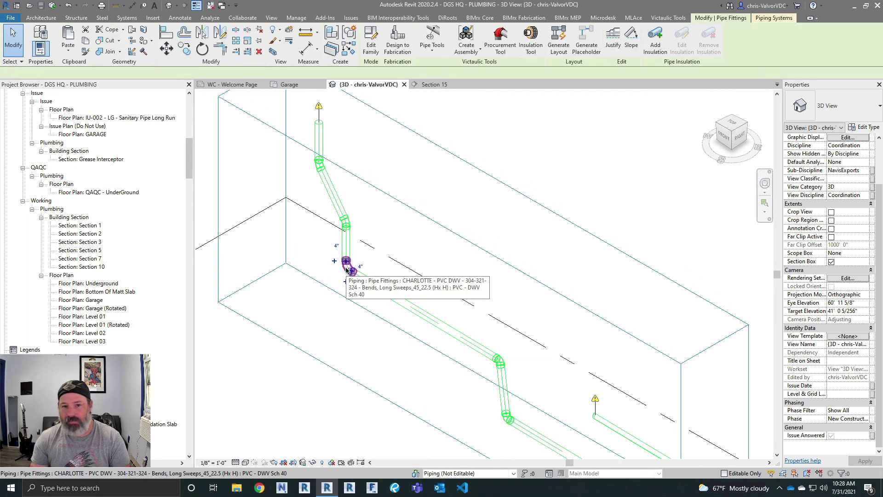
pyautogui.scroll(-3, 845, 275)
pyautogui.scroll(-2, 844, 275)
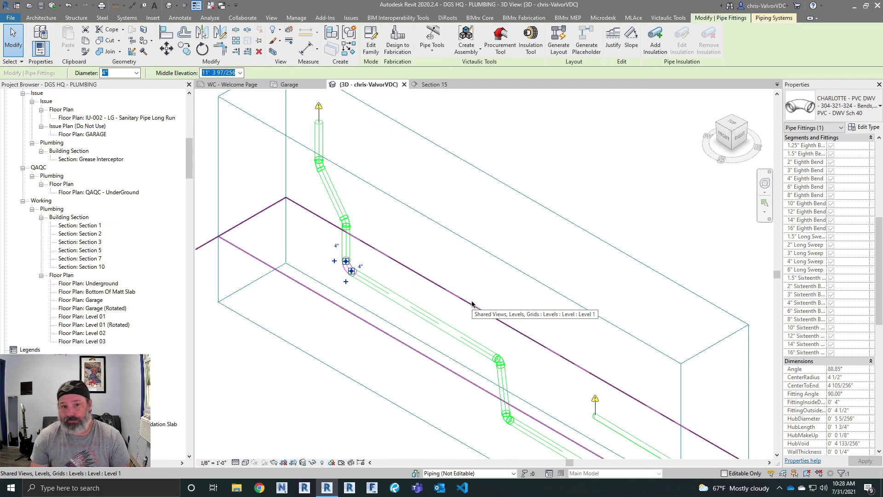
pyautogui.scroll(-4, 472, 304)
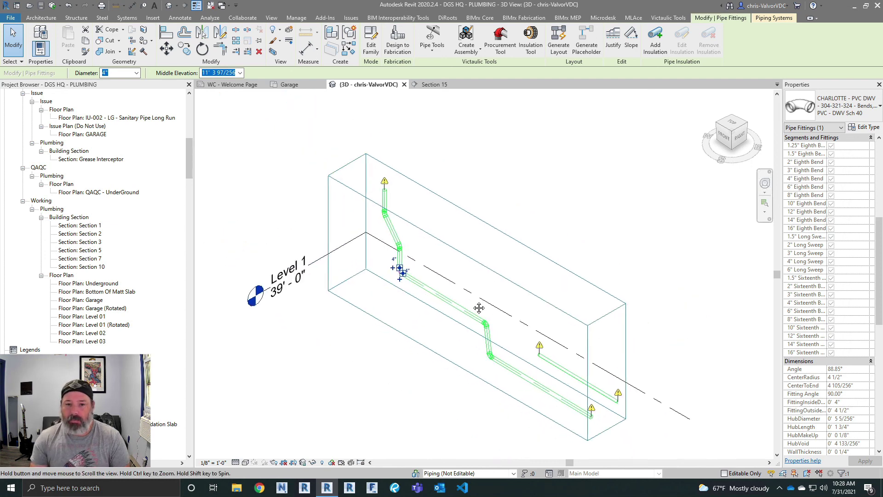